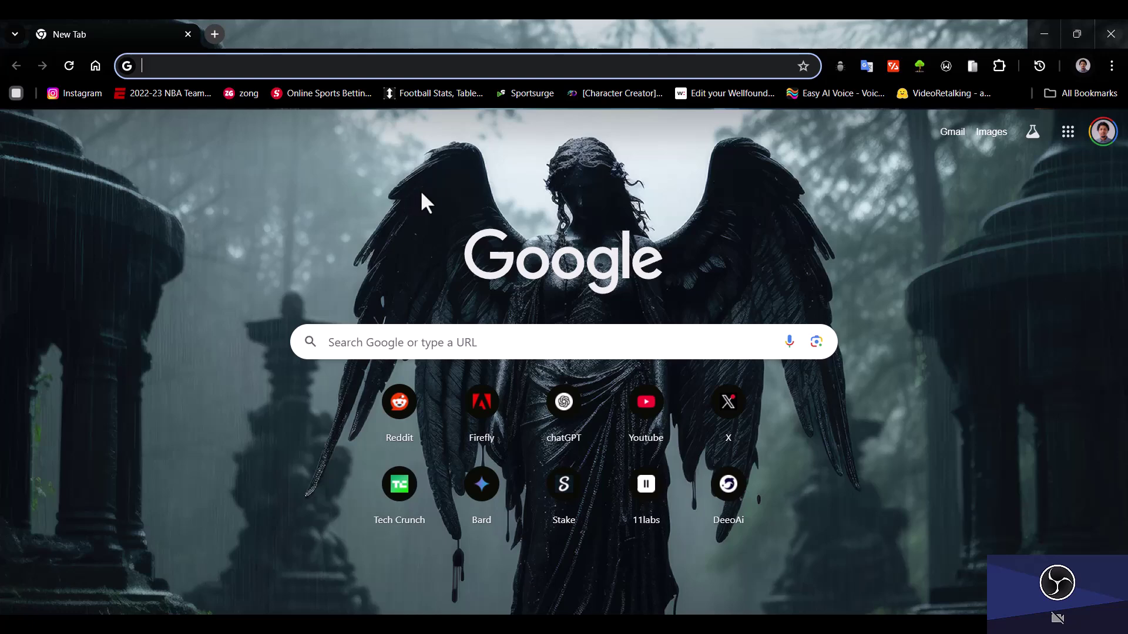
# Open vectorshift.ai in a new browser tab
pyautogui.click(215, 36)
pyautogui.click(229, 66)
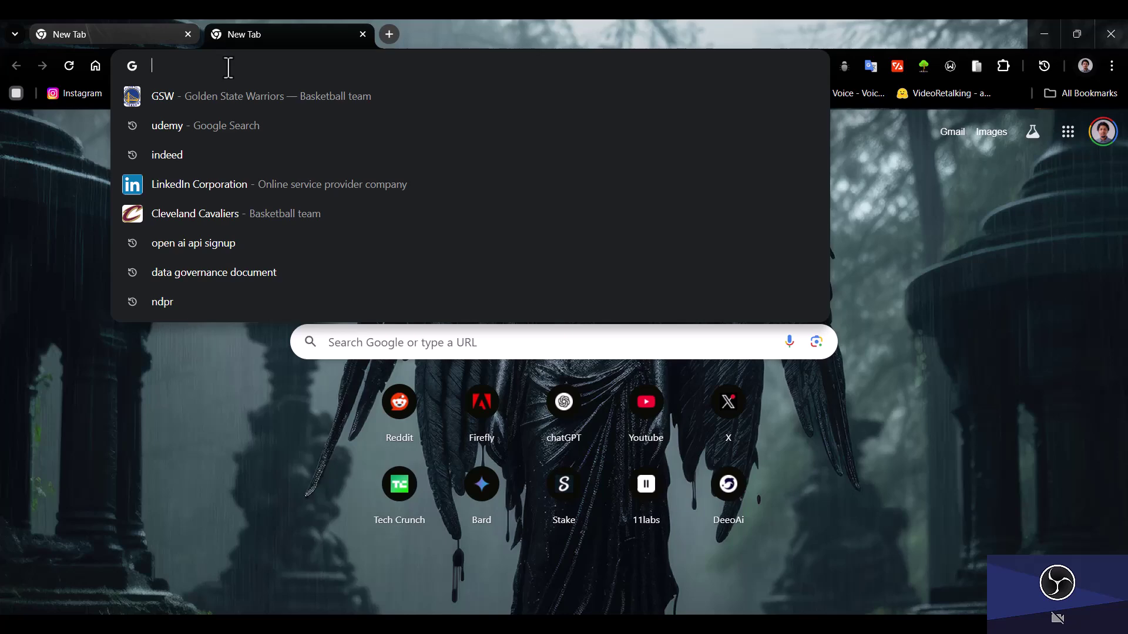
pyautogui.write('vectorshift.ai')
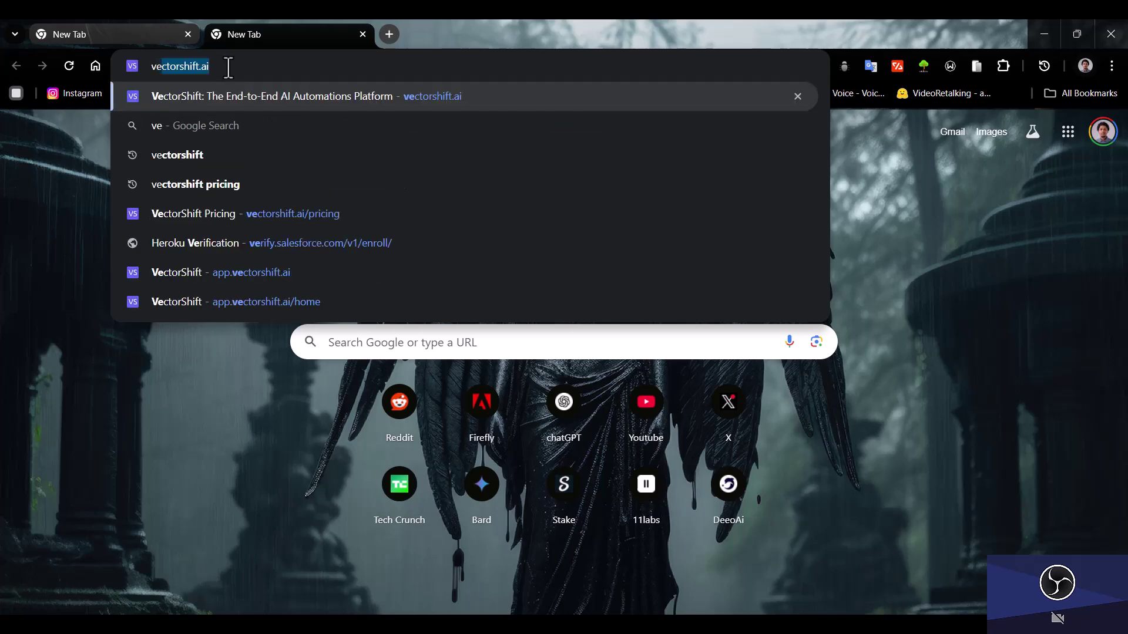
pyautogui.press('Return')
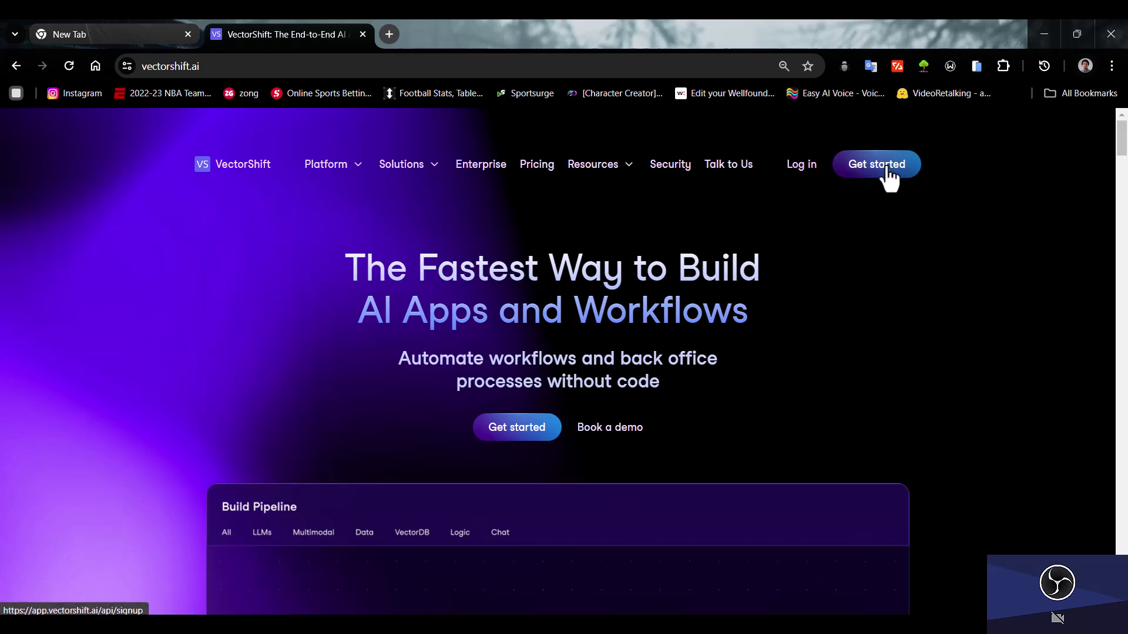
# Log in to VectorShift by continuing with Google and choosing an existing Google account
pyautogui.click(802, 168)
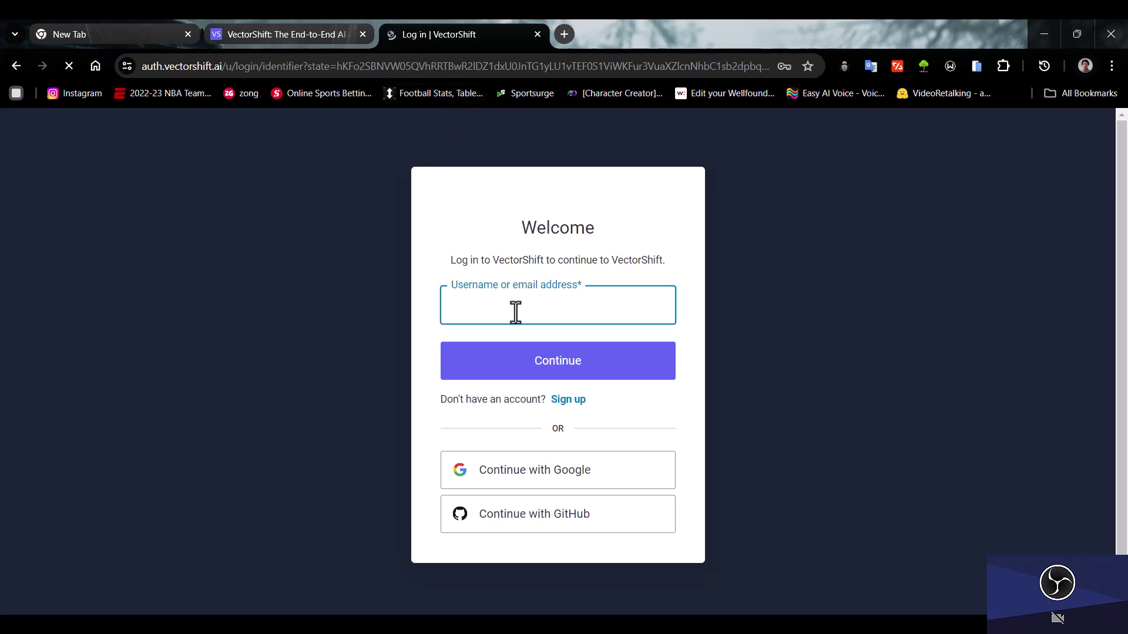
pyautogui.click(497, 303)
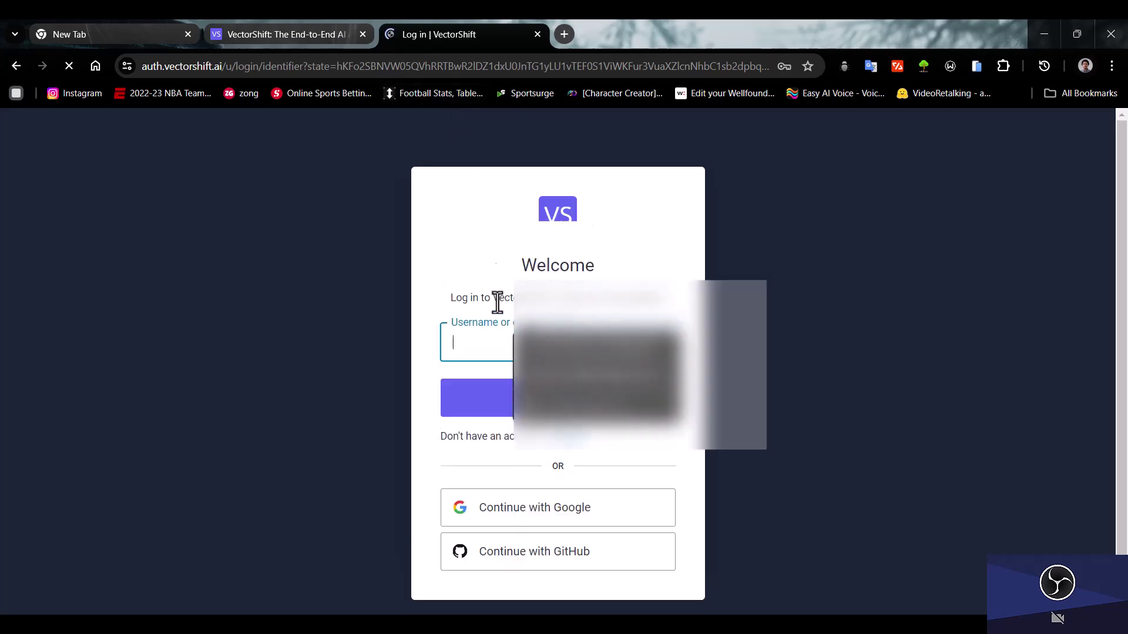
pyautogui.click(483, 338)
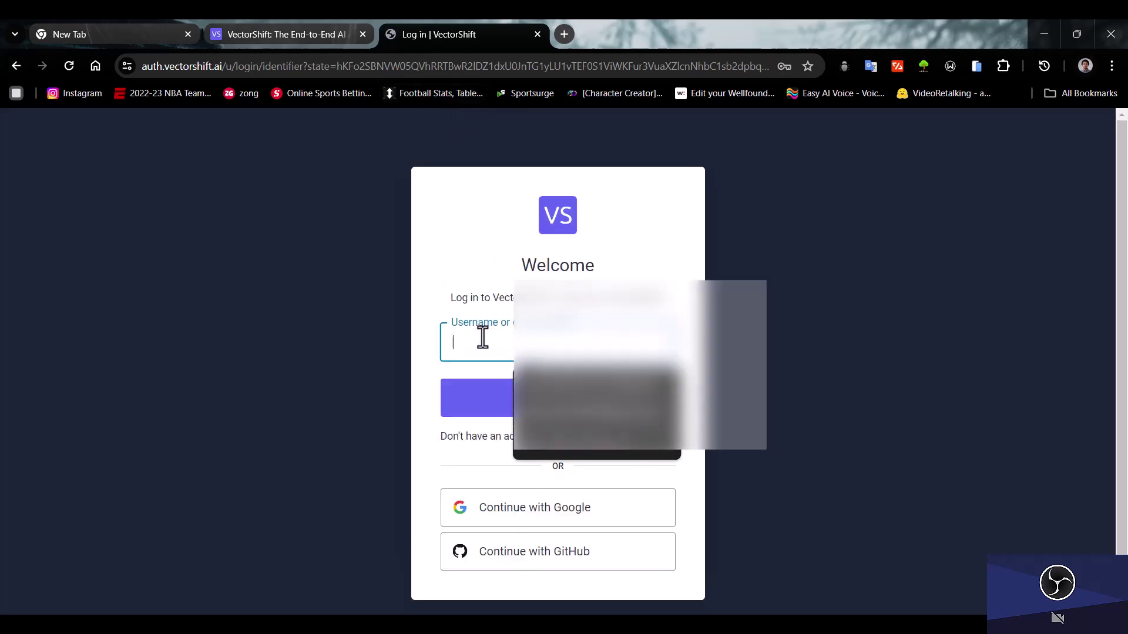
pyautogui.click(481, 526)
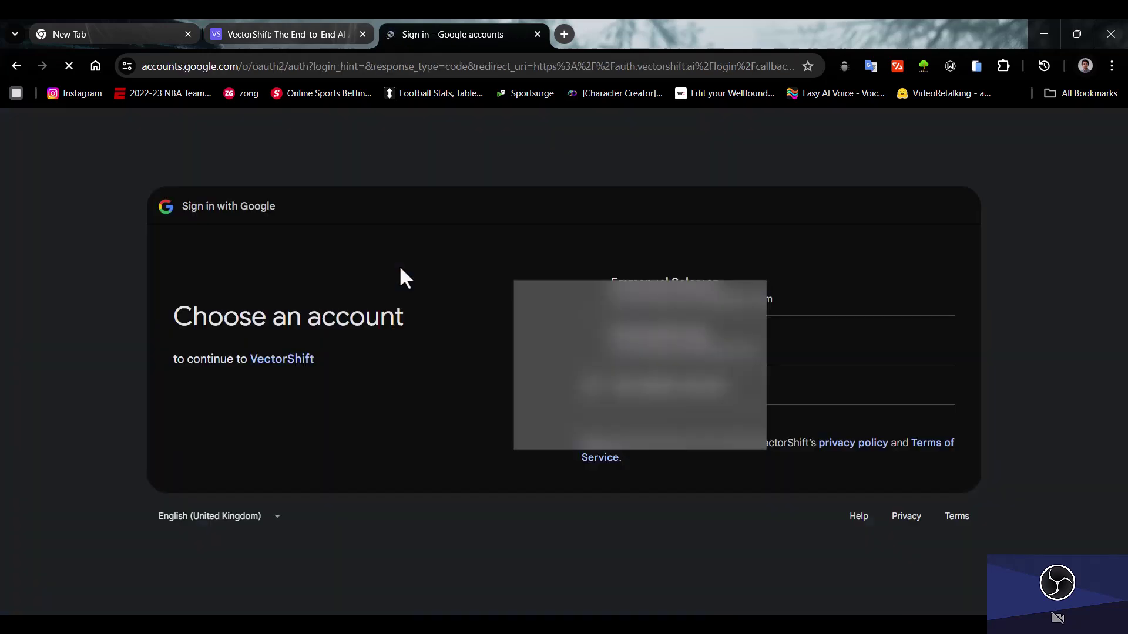
pyautogui.click(766, 352)
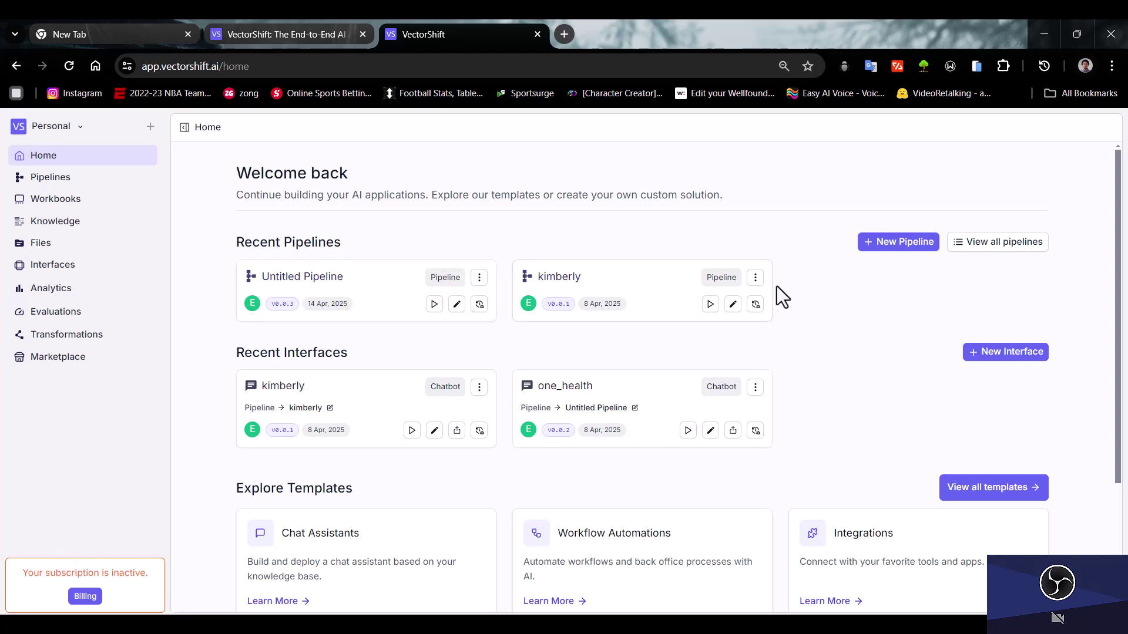
# Try to permanently delete the second recent pipeline from the home page
pyautogui.click(756, 279)
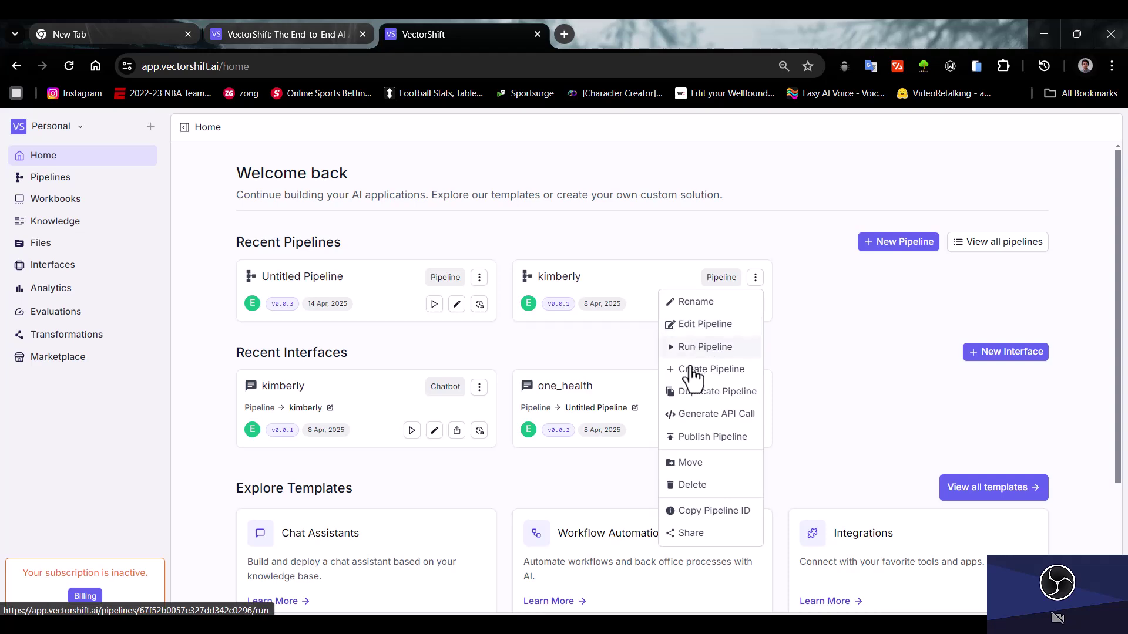
pyautogui.click(676, 485)
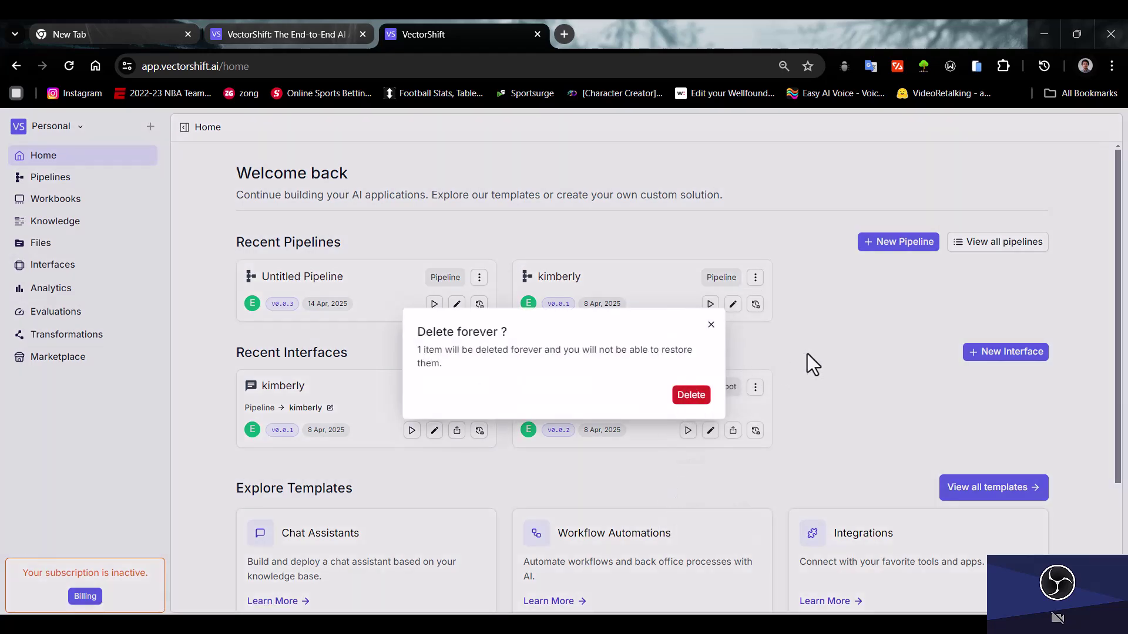
pyautogui.click(691, 395)
# Permanently delete the Untitled Pipeline from the list of all pipelines
pyautogui.click(67, 184)
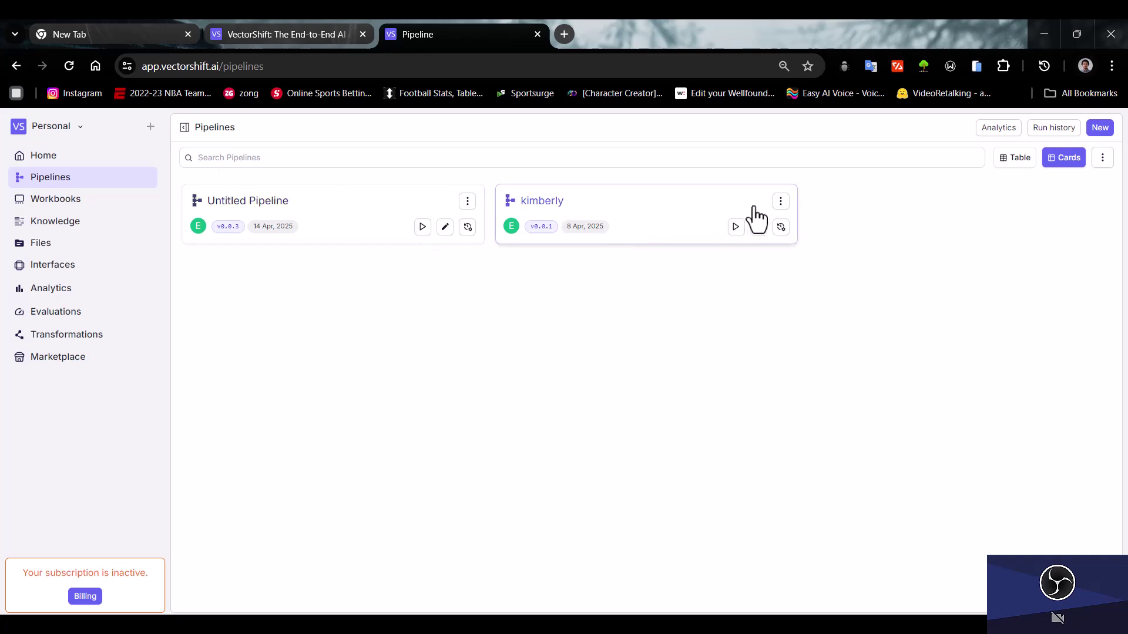
pyautogui.click(468, 202)
pyautogui.click(434, 408)
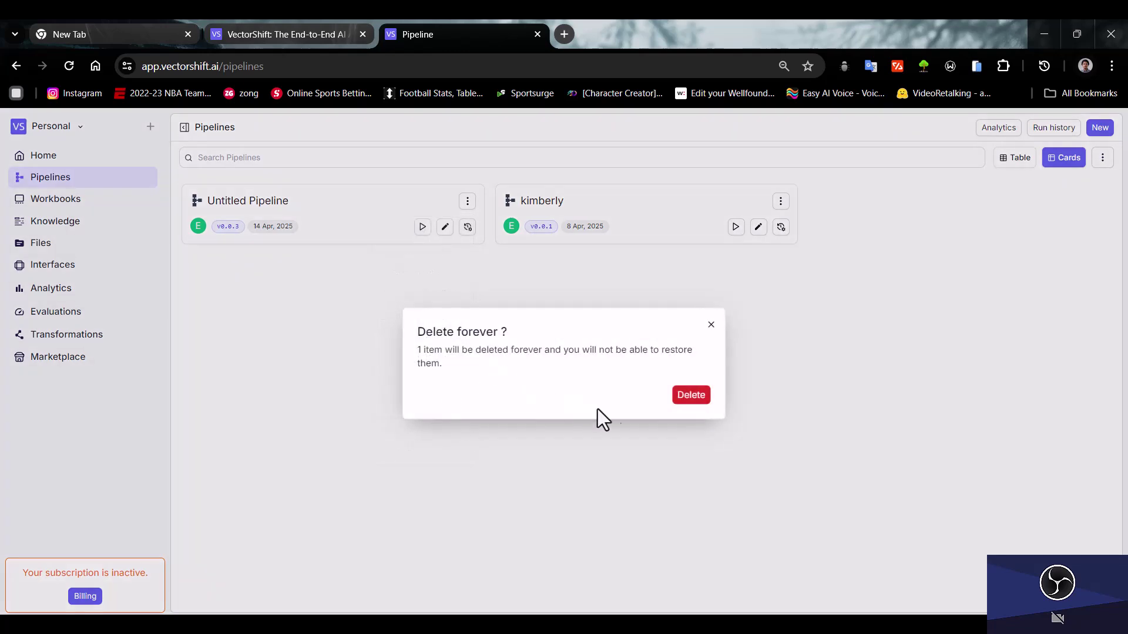
pyautogui.click(686, 403)
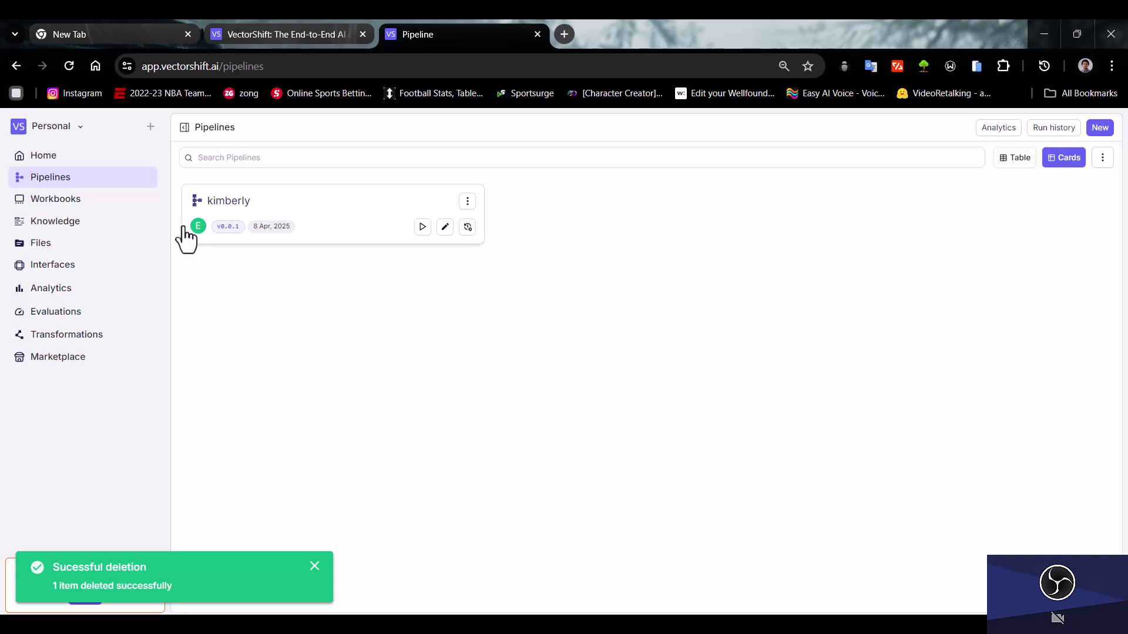
# Create a new pipeline from scratch and place an Input node on its canvas with the node's output fields hidden
pyautogui.click(1102, 135)
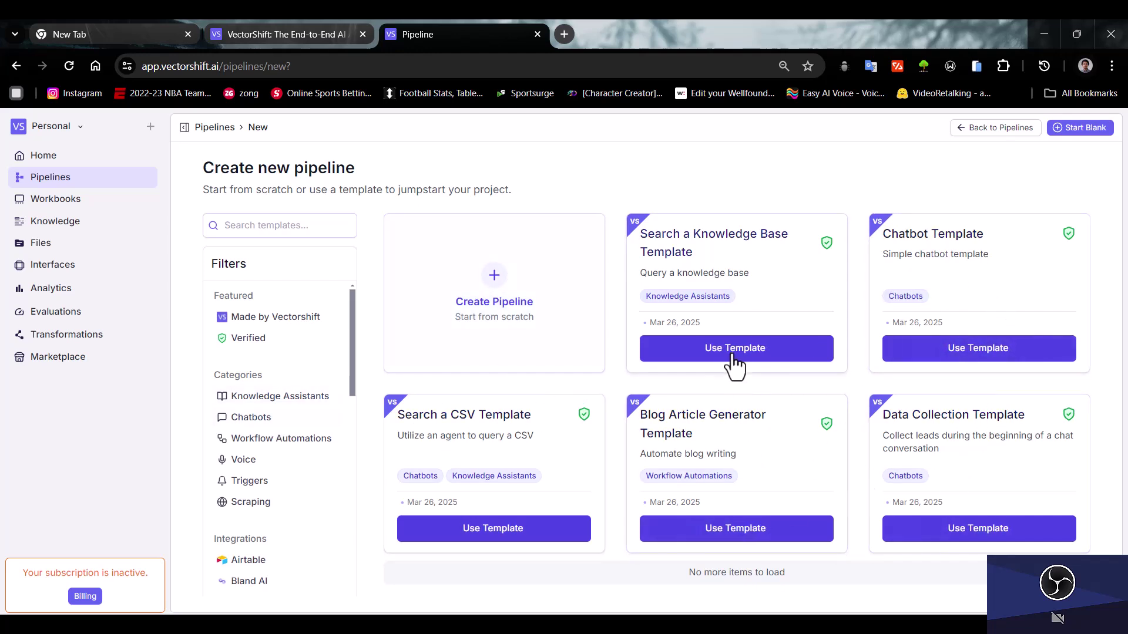
pyautogui.click(497, 287)
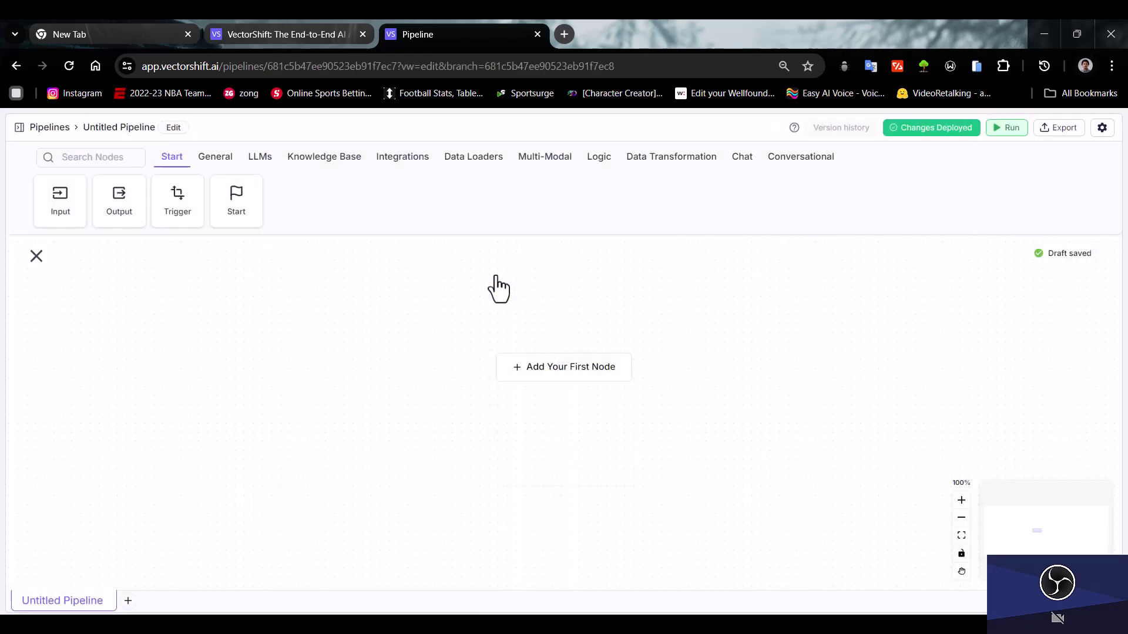
pyautogui.moveTo(196, 335); pyautogui.dragTo(403, 398)
pyautogui.moveTo(59, 200); pyautogui.dragTo(122, 375)
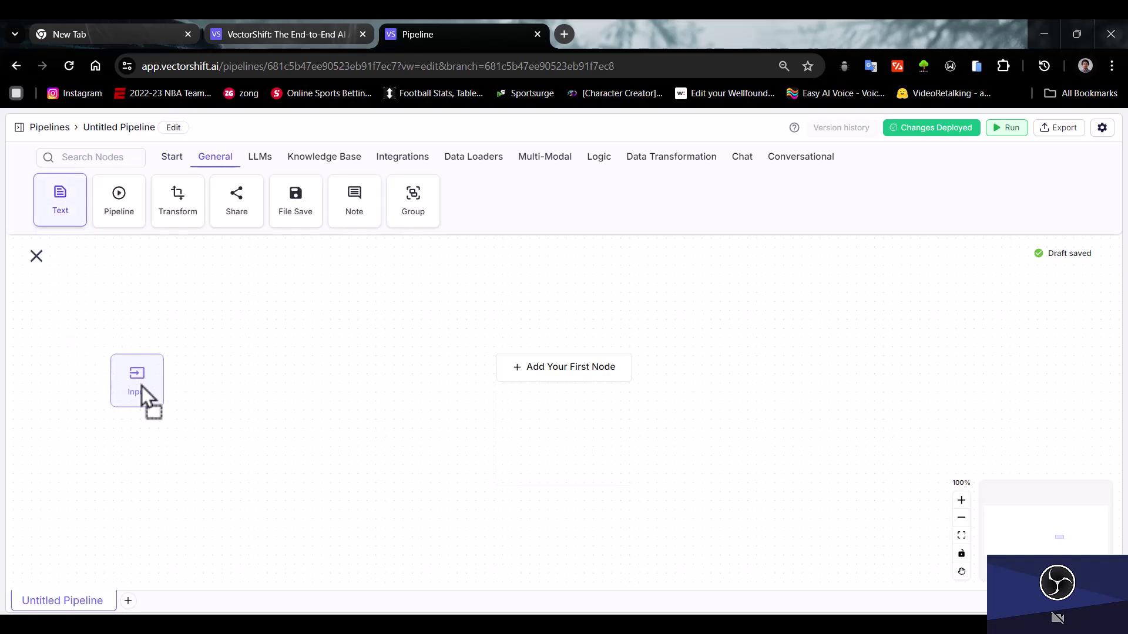
pyautogui.moveTo(343, 367); pyautogui.dragTo(262, 390)
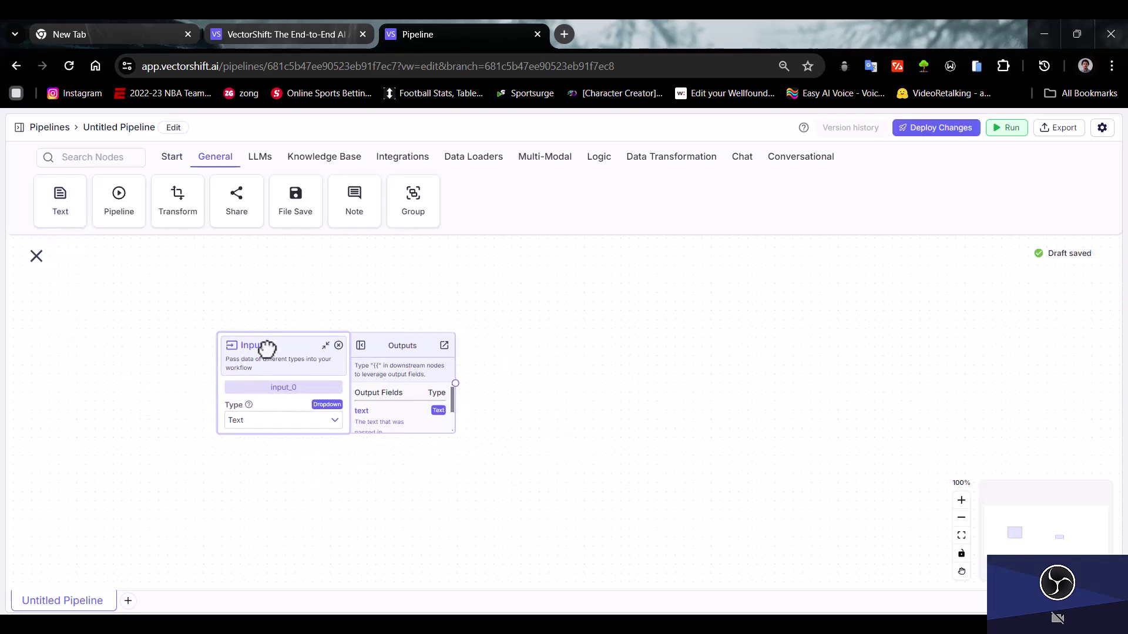
pyautogui.click(339, 332)
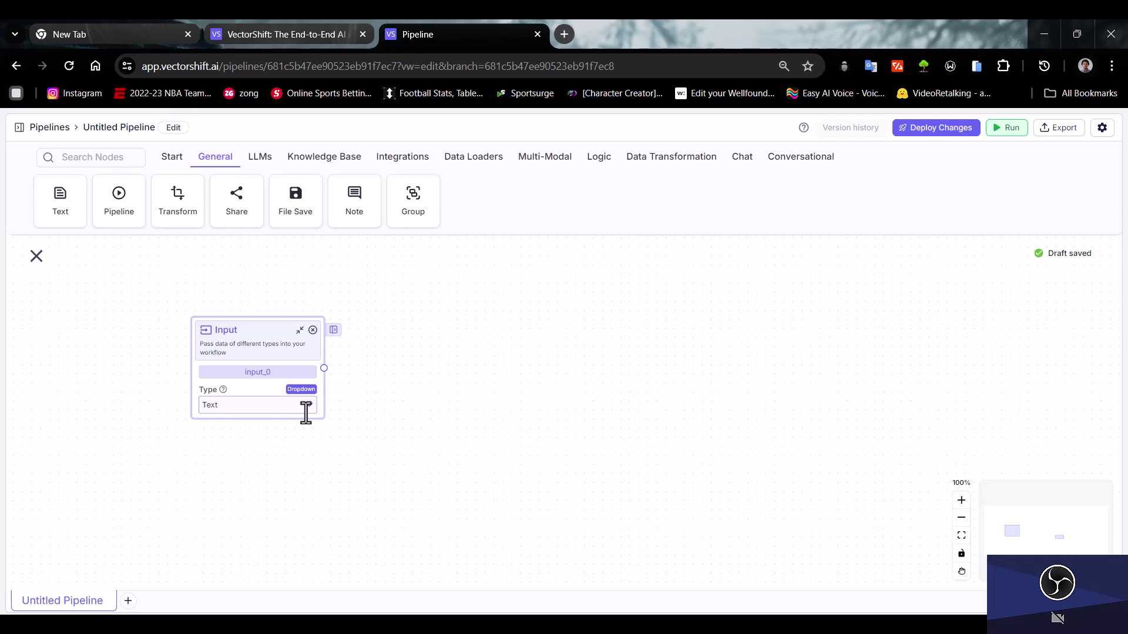
# Add an OpenAI LLM node beside the Input node and hide its output fields
pyautogui.click(262, 160)
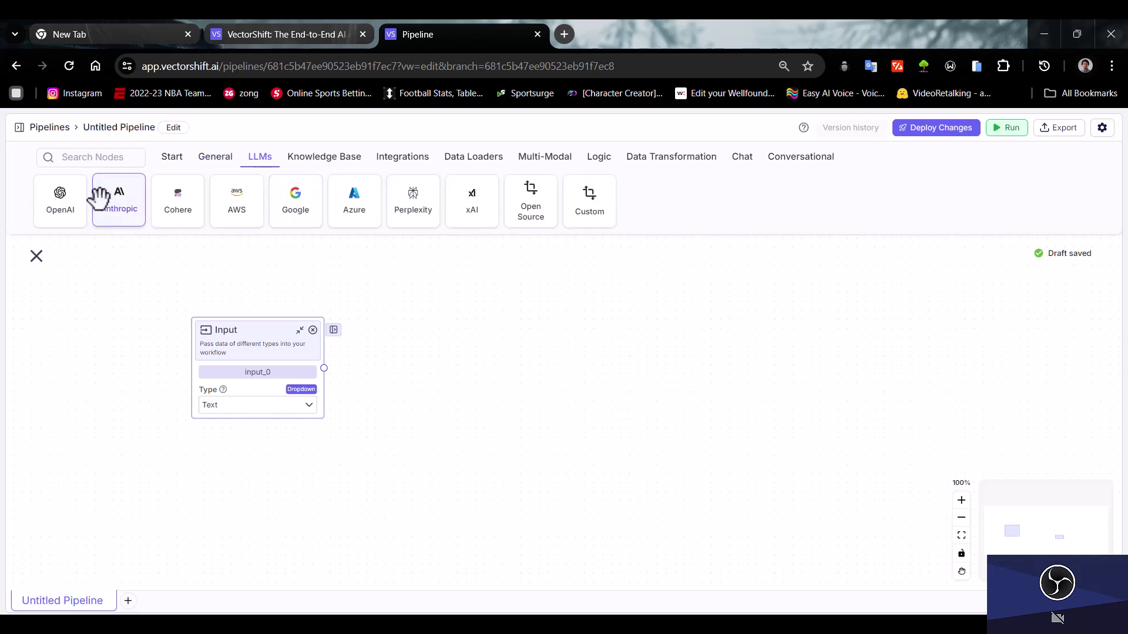
pyautogui.moveTo(60, 198); pyautogui.dragTo(405, 357)
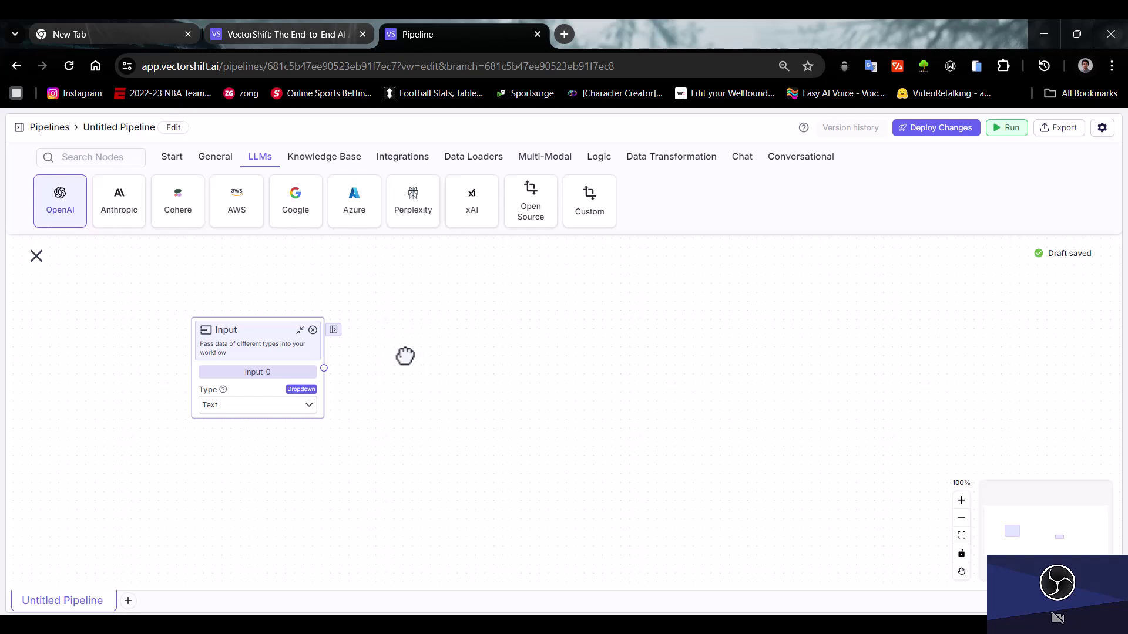
pyautogui.moveTo(474, 369); pyautogui.dragTo(418, 315)
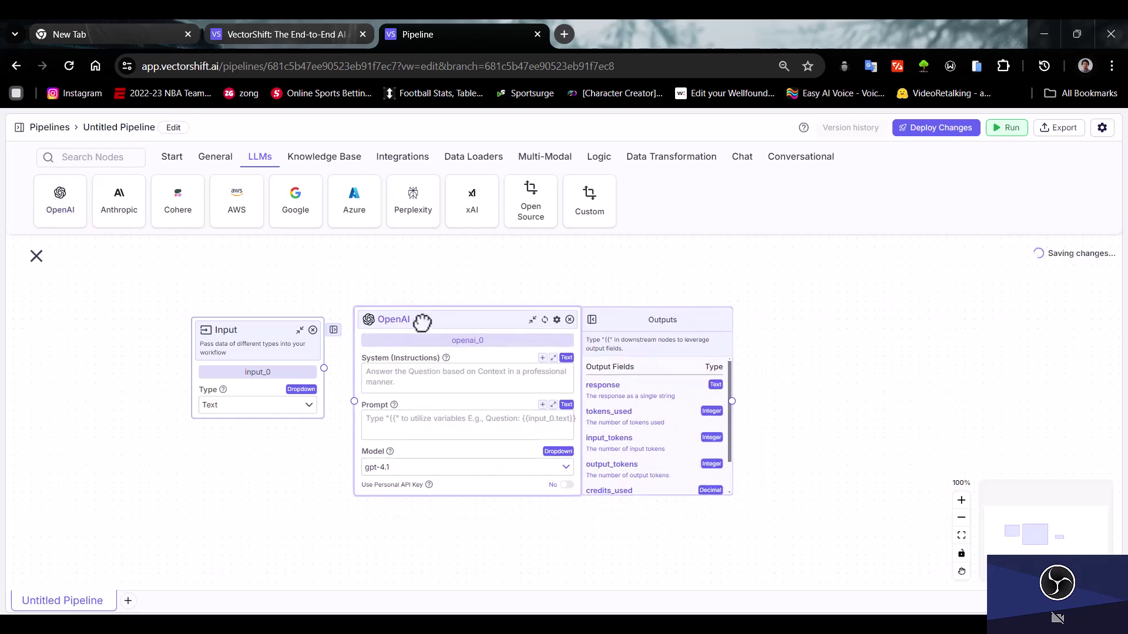
pyautogui.click(592, 320)
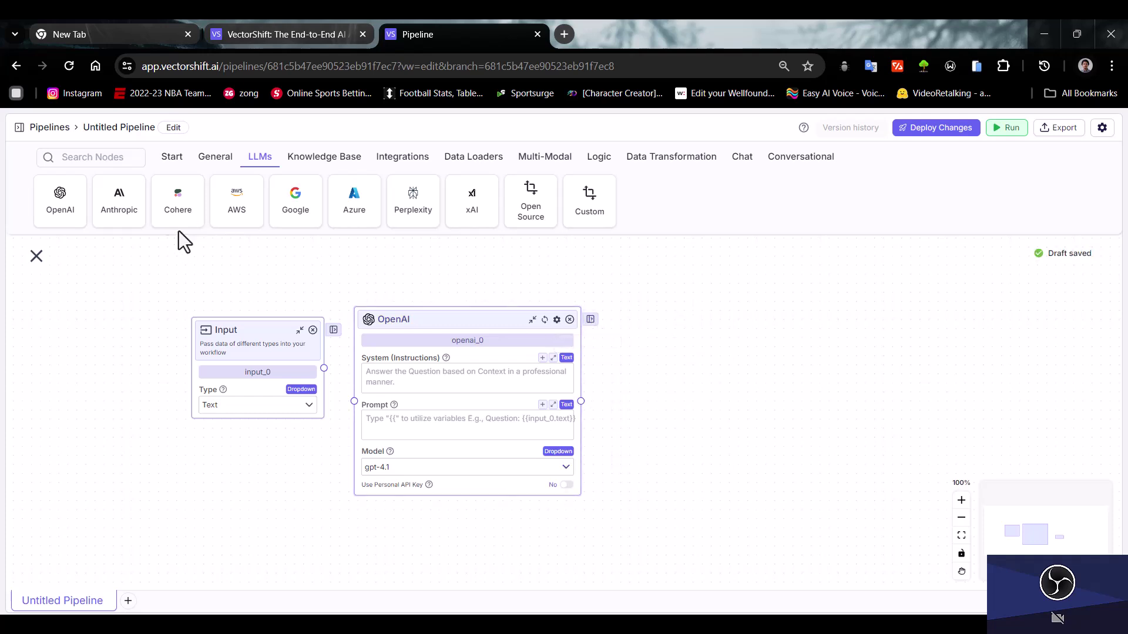
# Add an Output node after the OpenAI node and arrange the three nodes in a row
pyautogui.click(171, 158)
pyautogui.moveTo(118, 202); pyautogui.dragTo(657, 319)
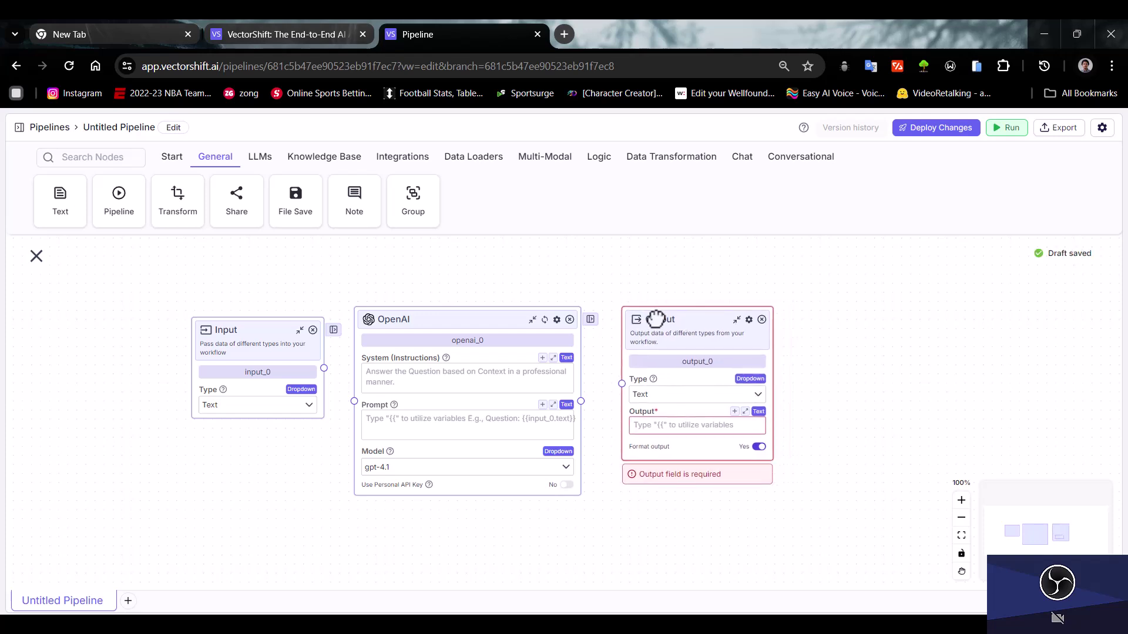
pyautogui.moveTo(249, 334); pyautogui.dragTo(246, 316)
pyautogui.moveTo(428, 346)
pyautogui.mouseDown()
pyautogui.moveTo(453, 329)
pyautogui.moveTo(433, 311)
pyautogui.moveTo(442, 332)
pyautogui.mouseUp()
pyautogui.moveTo(668, 323); pyautogui.dragTo(664, 315)
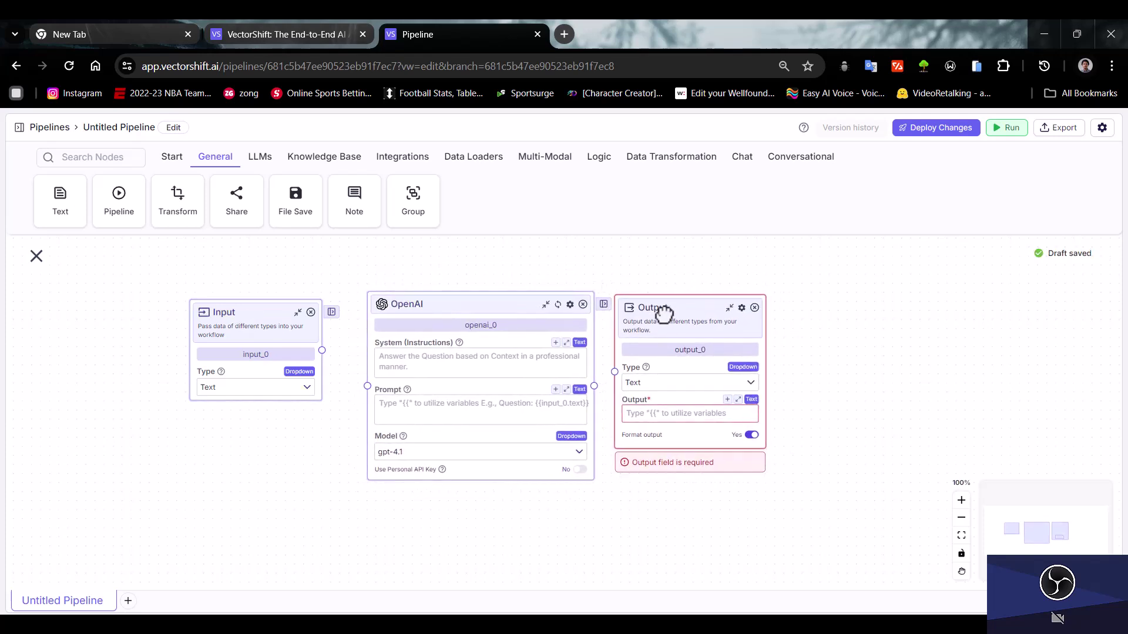
# Connect the Input node to the OpenAI node, and feed the OpenAI response into the Output node, spacing the nodes apart
pyautogui.moveTo(323, 351); pyautogui.dragTo(373, 390)
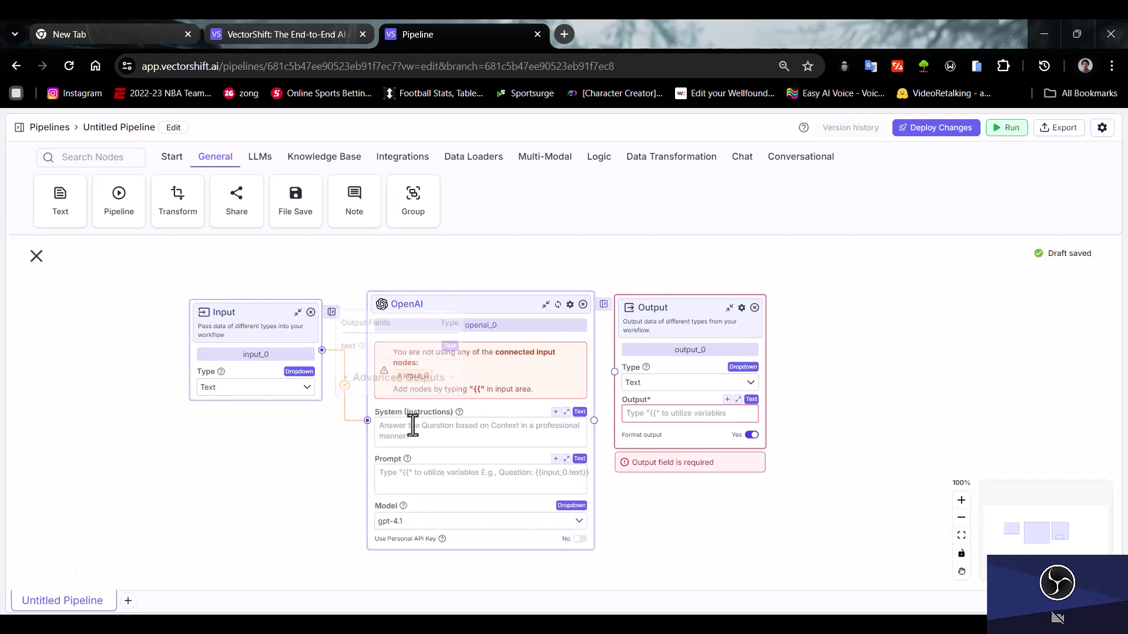
pyautogui.moveTo(595, 419); pyautogui.dragTo(632, 387)
pyautogui.moveTo(672, 312); pyautogui.dragTo(709, 318)
pyautogui.moveTo(594, 420); pyautogui.dragTo(661, 391)
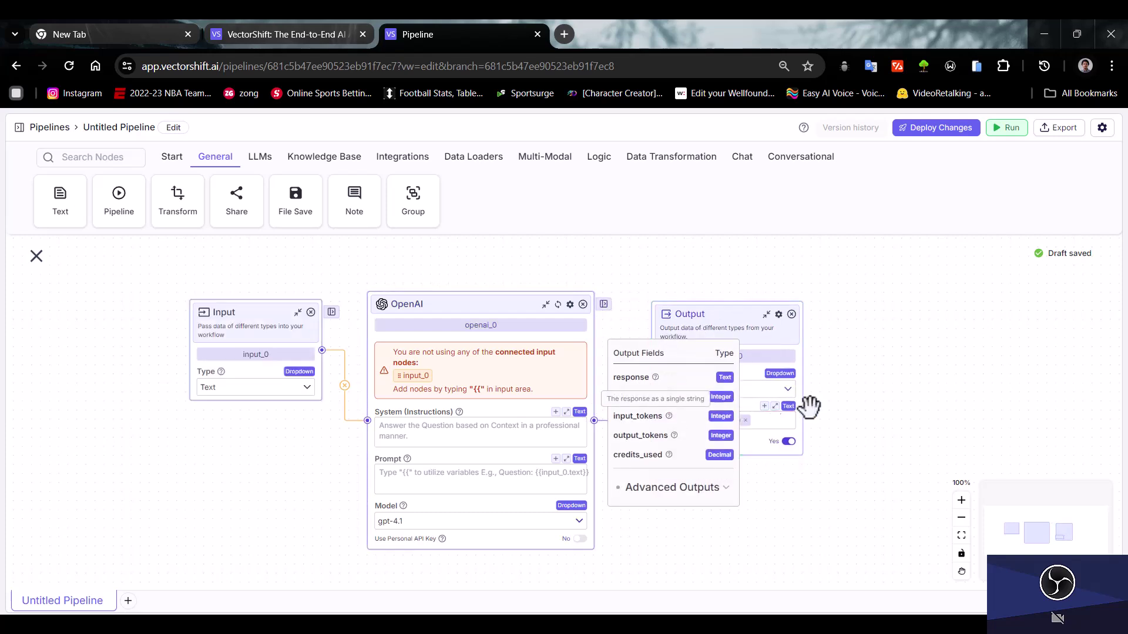
pyautogui.moveTo(440, 302); pyautogui.dragTo(437, 306)
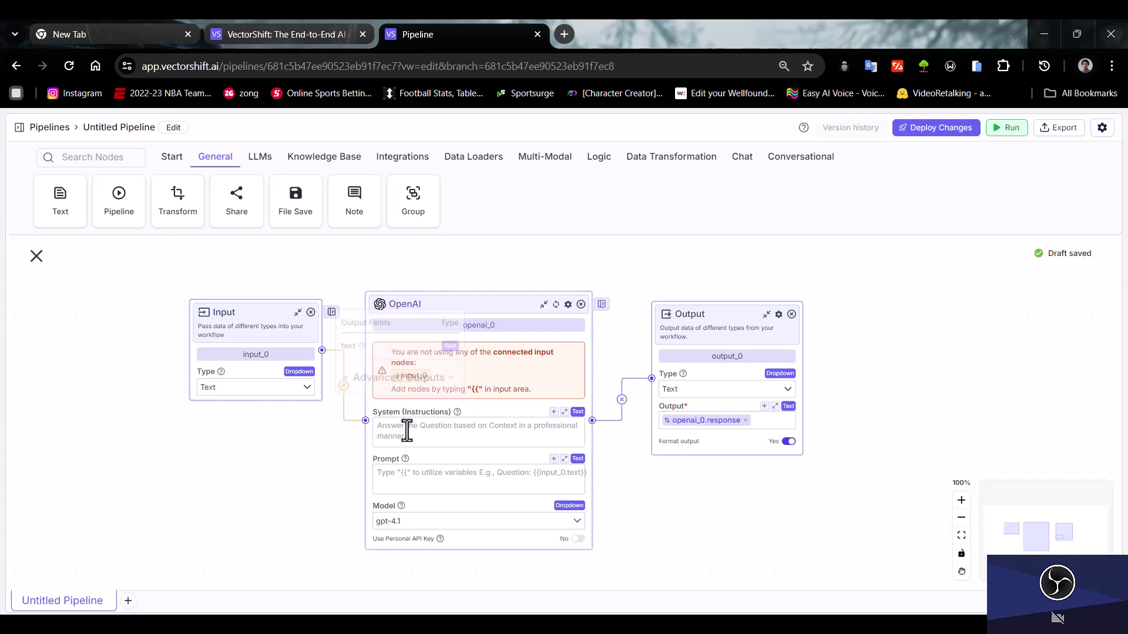
# Keep the Input node's type as Text, and insert the input_0.text variable into the OpenAI prompt before removing it again
pyautogui.click(308, 389)
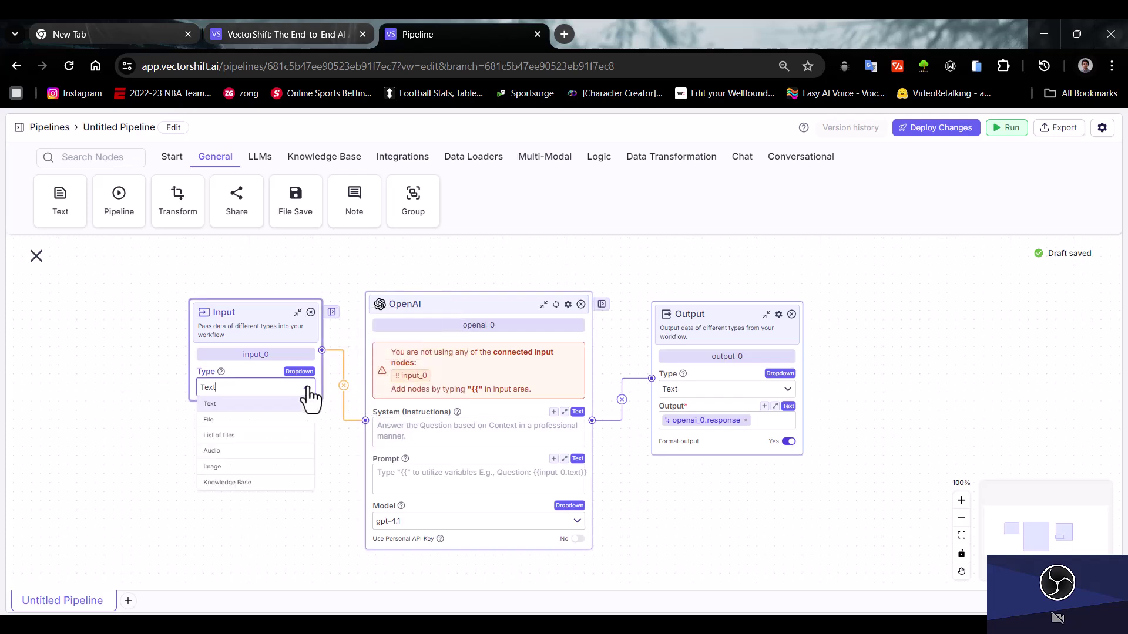
pyautogui.click(238, 405)
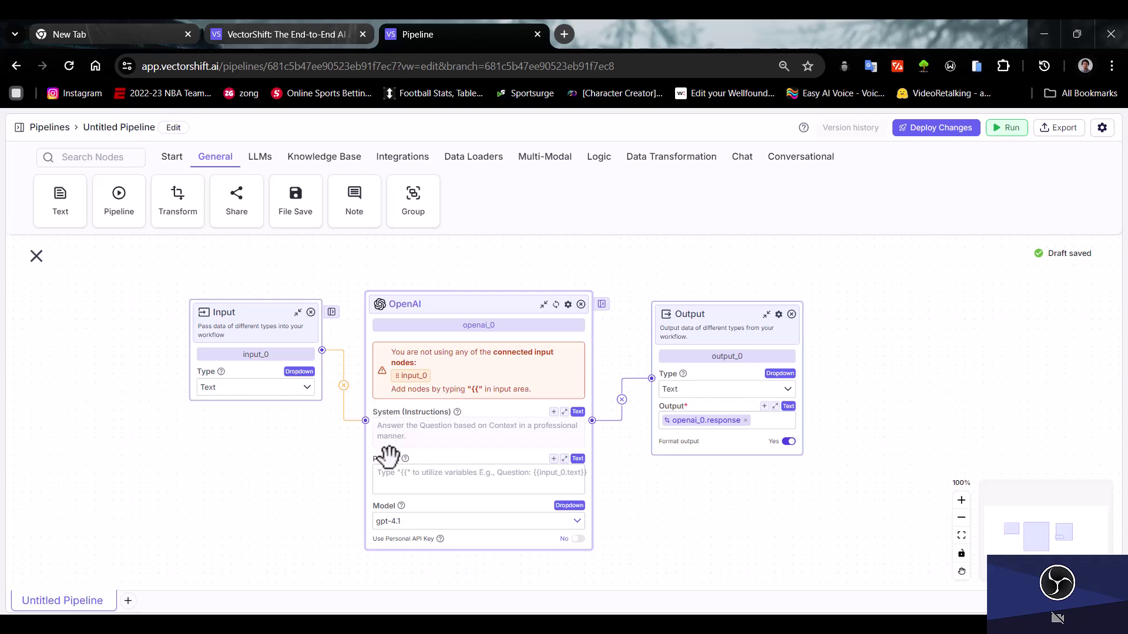
pyautogui.click(386, 476)
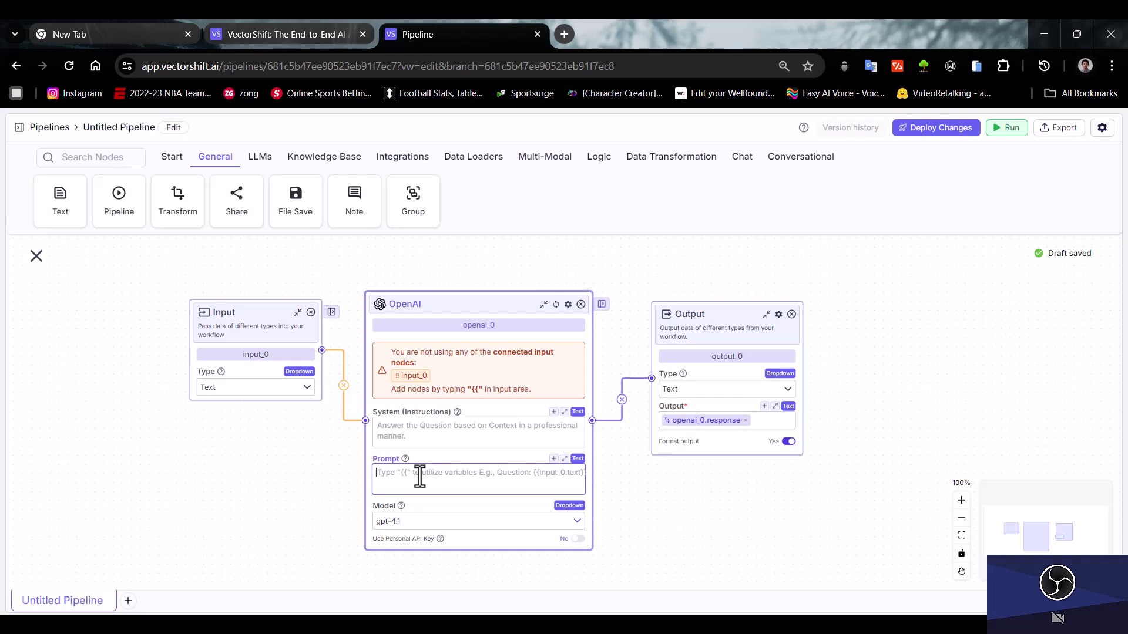
pyautogui.write('{{')
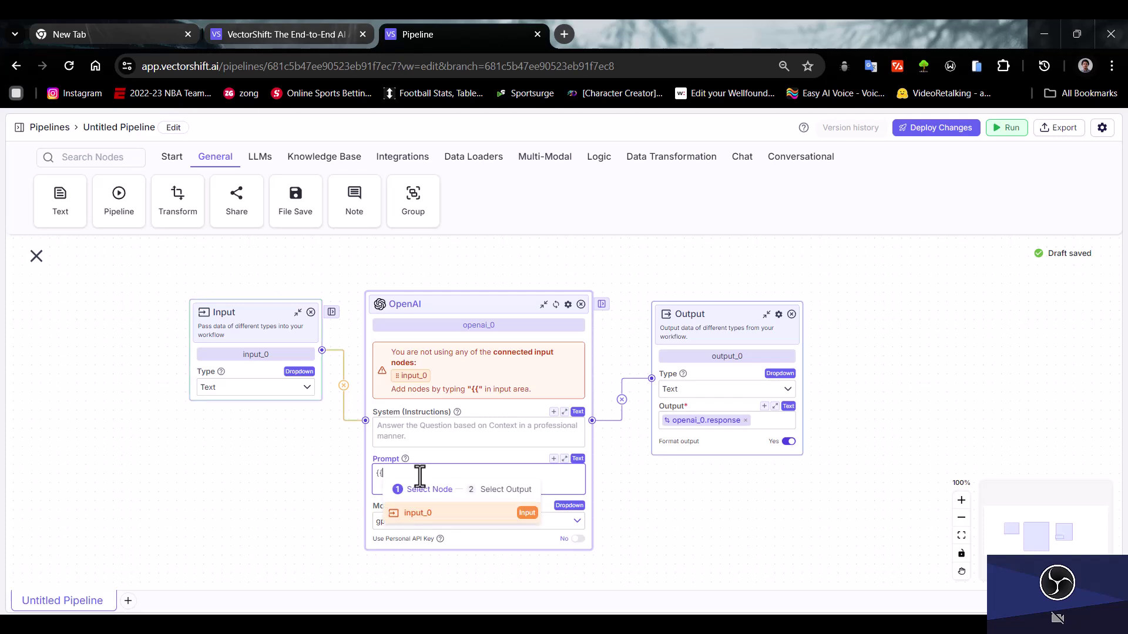
pyautogui.click(419, 514)
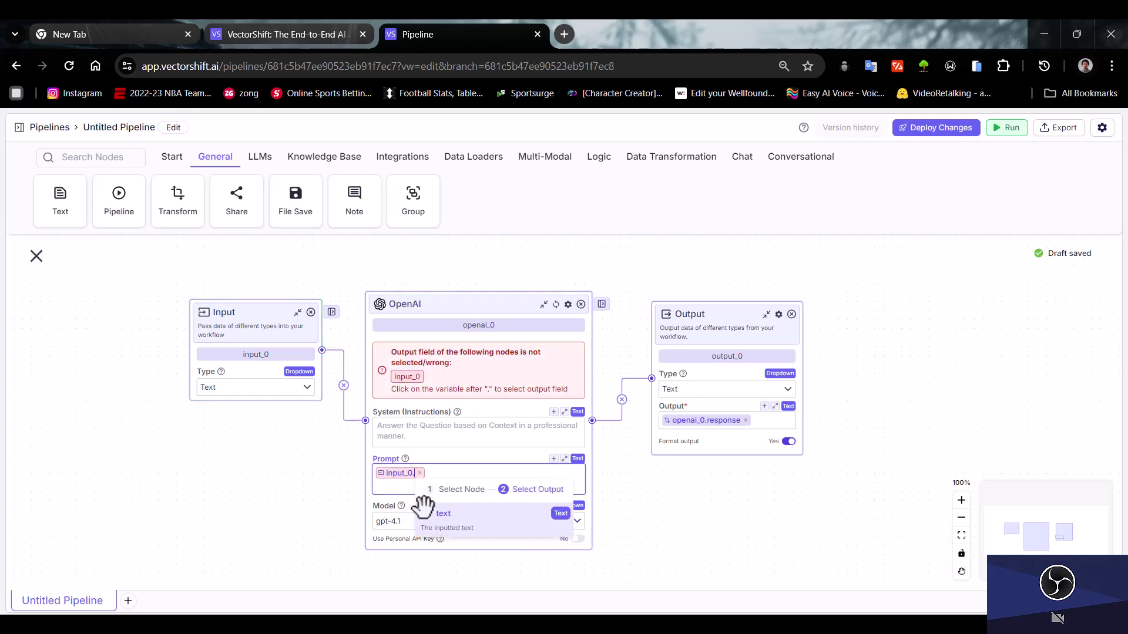
pyautogui.click(449, 518)
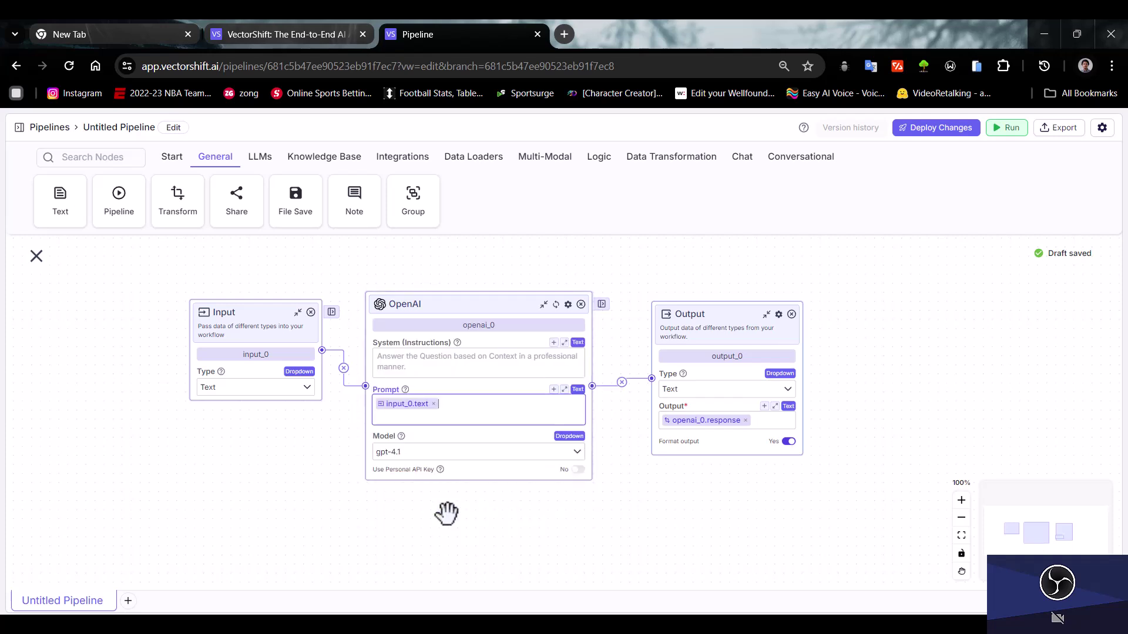
pyautogui.click(433, 404)
# Insert the text output of input_0 as a variable in the OpenAI node's prompt
pyautogui.click(398, 476)
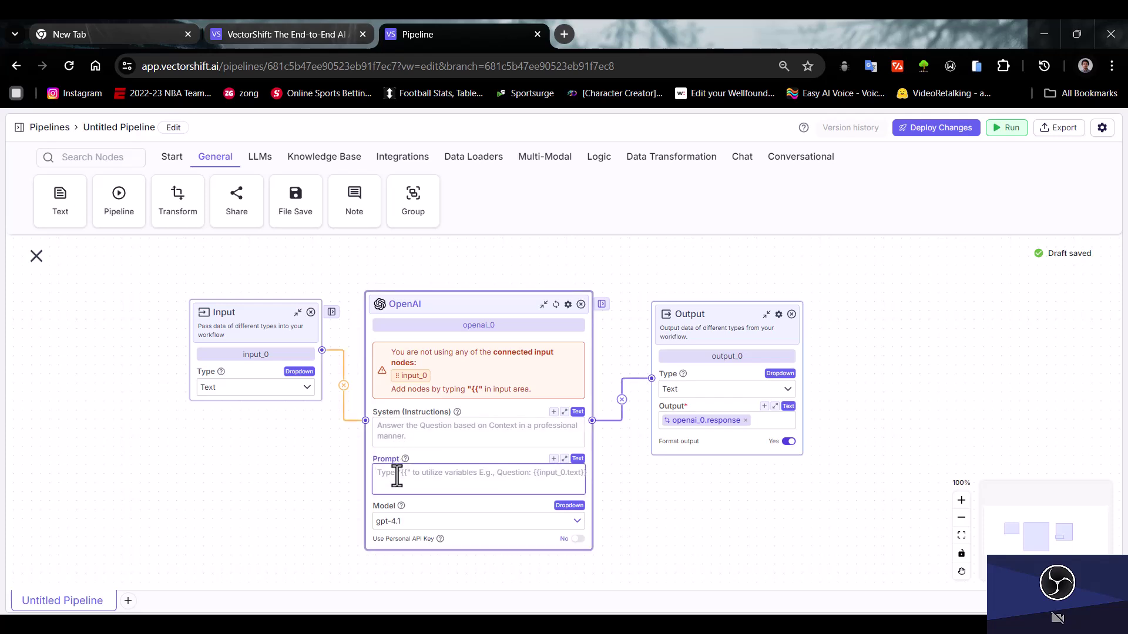
pyautogui.write('{{')
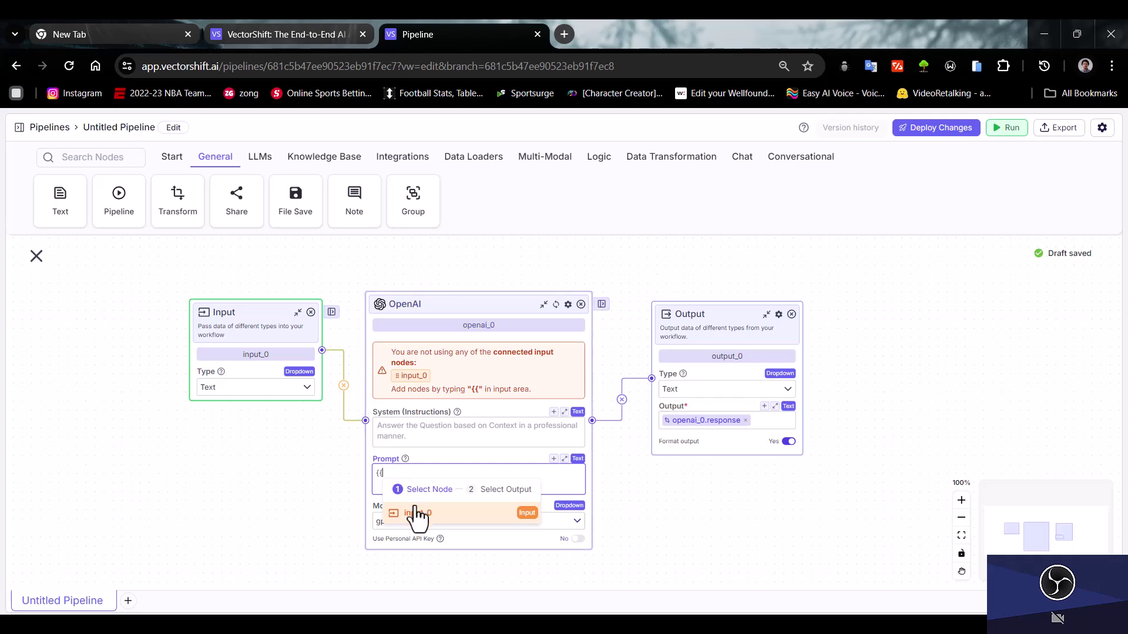
pyautogui.click(426, 522)
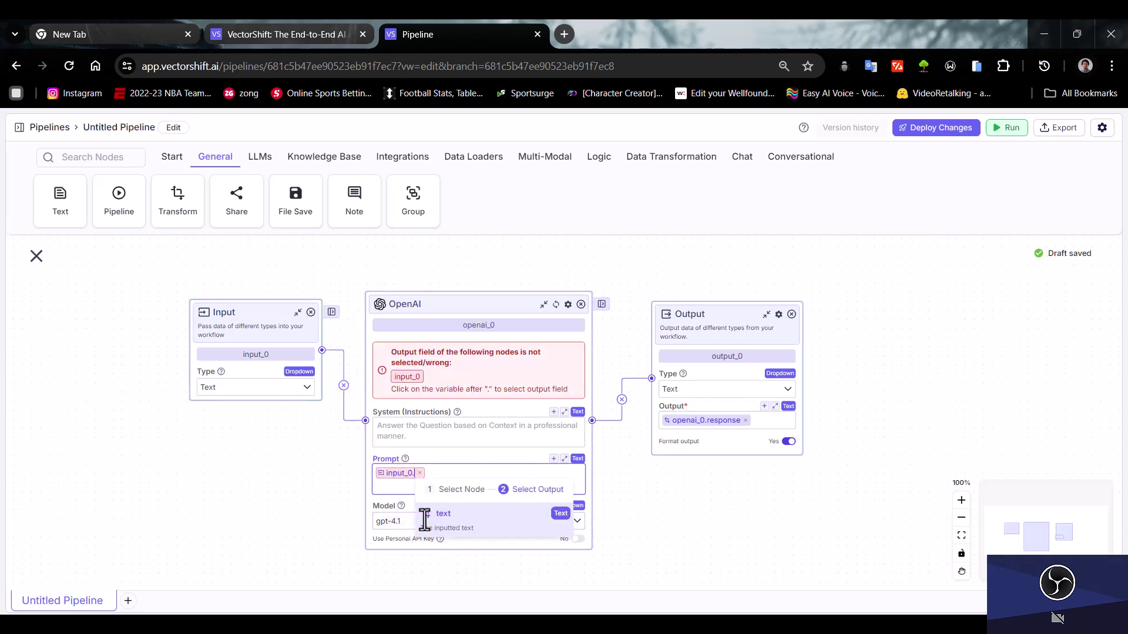
pyautogui.click(468, 528)
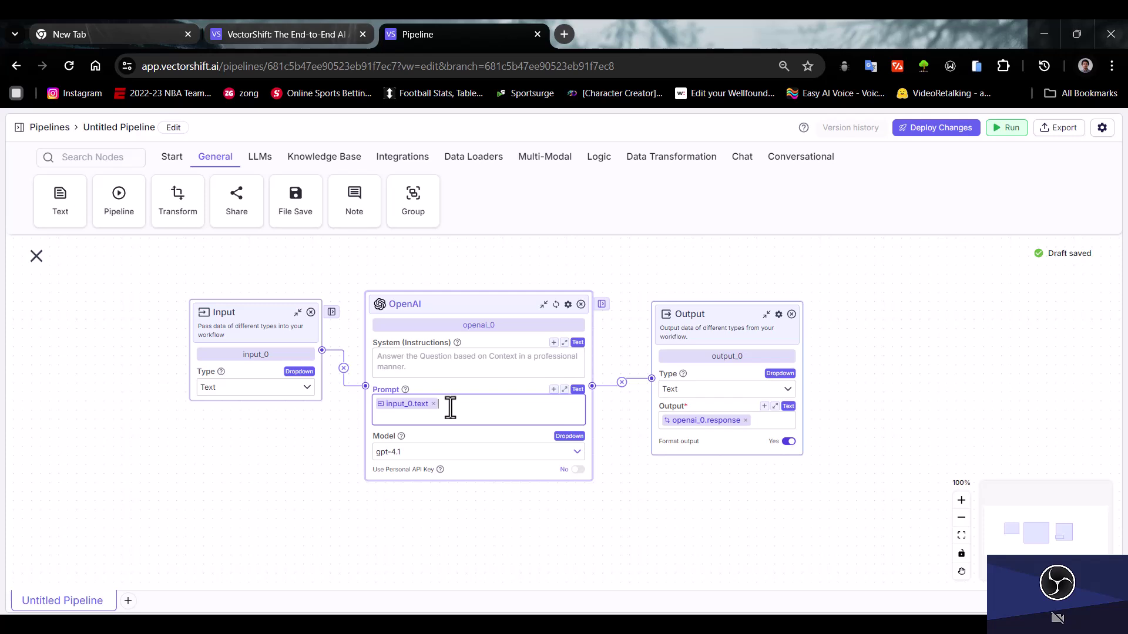
# Space the Input, OpenAI and Output nodes farther apart in a row, keeping the Output type as Text
pyautogui.moveTo(445, 307); pyautogui.dragTo(449, 317)
pyautogui.moveTo(238, 313); pyautogui.dragTo(133, 340)
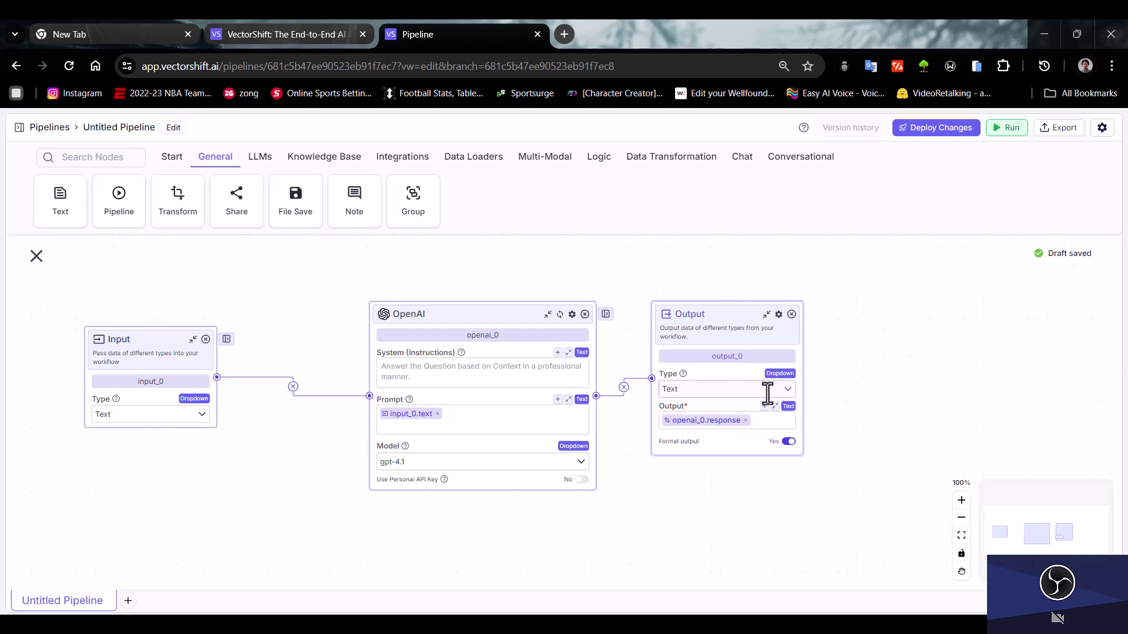
pyautogui.click(787, 391)
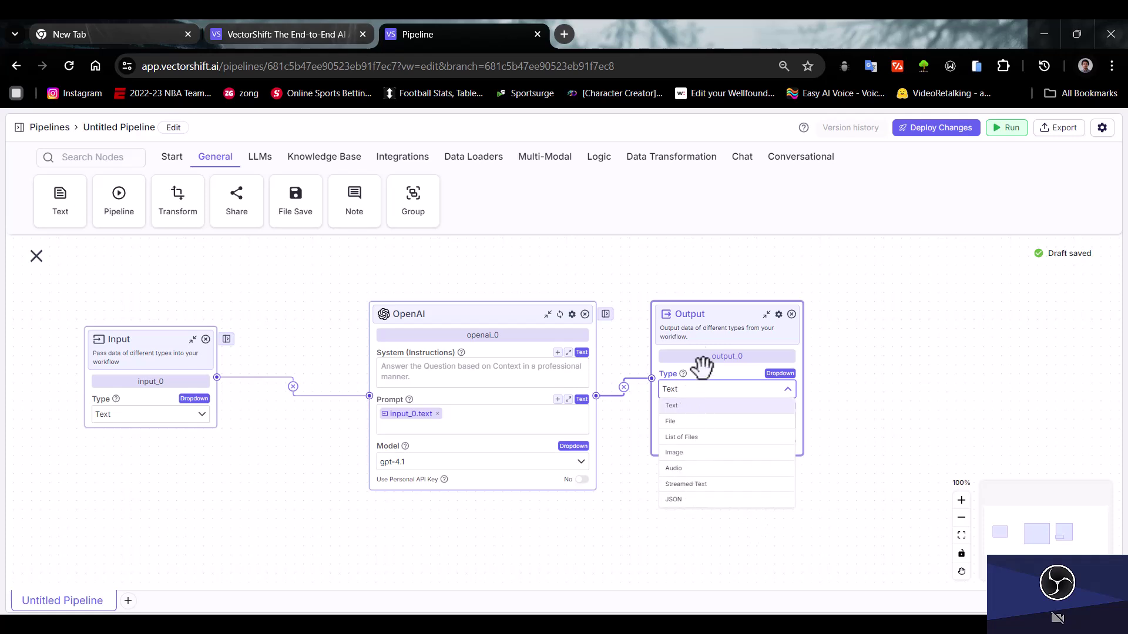
pyautogui.click(691, 320)
pyautogui.moveTo(690, 320); pyautogui.dragTo(805, 335)
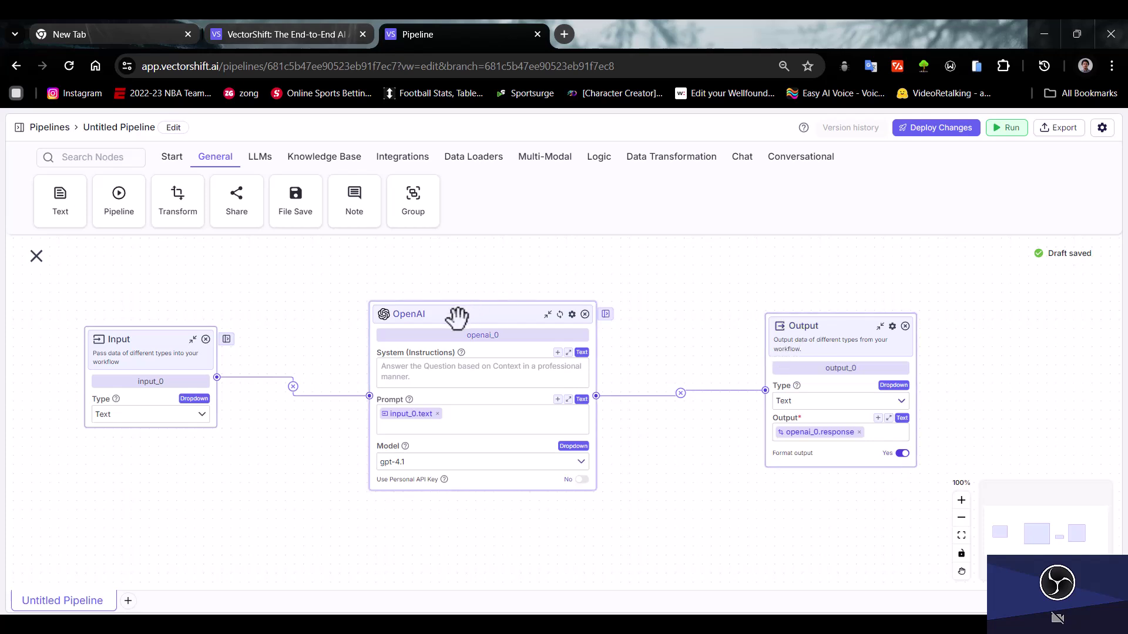
pyautogui.moveTo(456, 318); pyautogui.dragTo(494, 303)
pyautogui.click(448, 360)
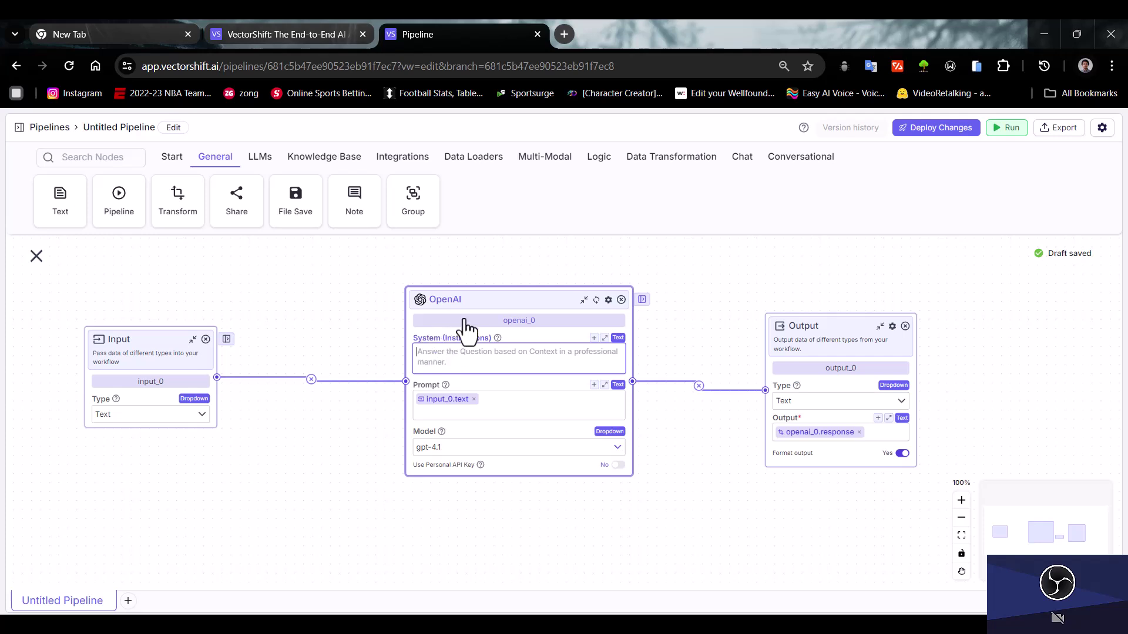
pyautogui.moveTo(476, 298)
pyautogui.mouseDown()
pyautogui.moveTo(516, 312)
pyautogui.moveTo(479, 298)
pyautogui.moveTo(445, 322)
pyautogui.moveTo(443, 309)
pyautogui.moveTo(459, 330)
pyautogui.moveTo(466, 314)
pyautogui.mouseUp()
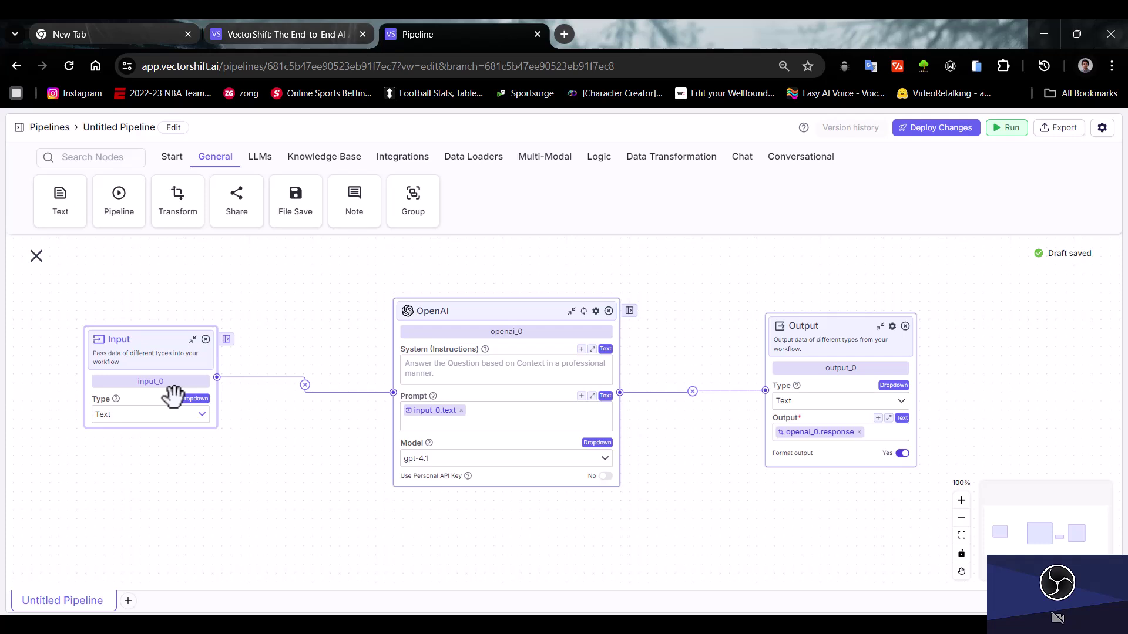
# Set the OpenAI system instructions to "you are a question answering Agent, your job is to answer any question asked by the user"
pyautogui.click(414, 368)
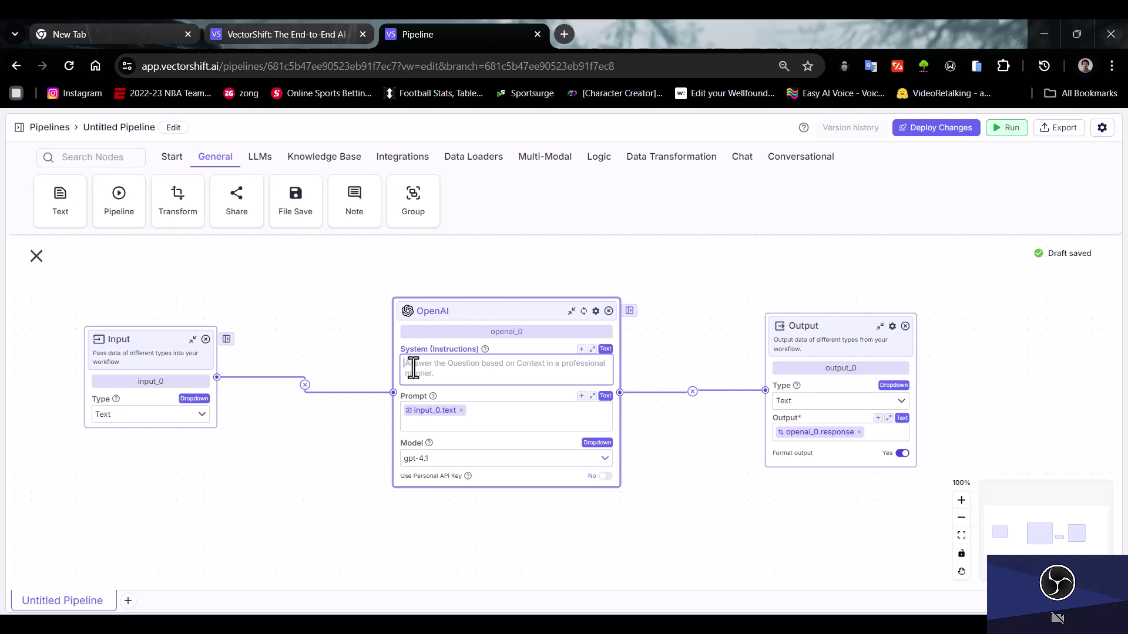
pyautogui.write('you are a')
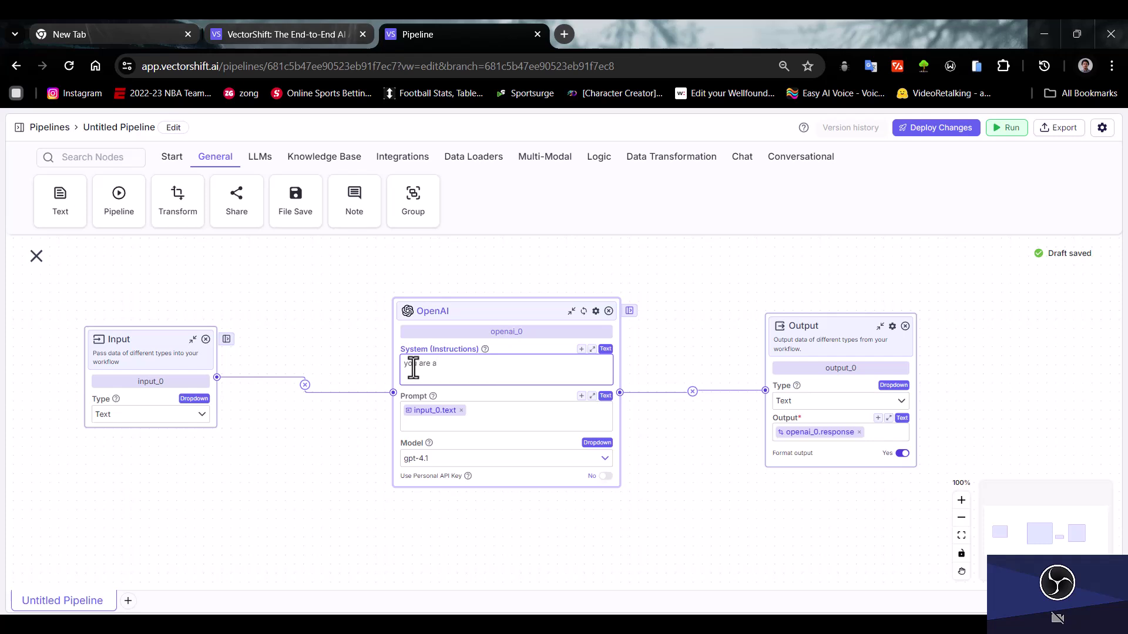
pyautogui.write(' question answering Agent, your job is to ans')
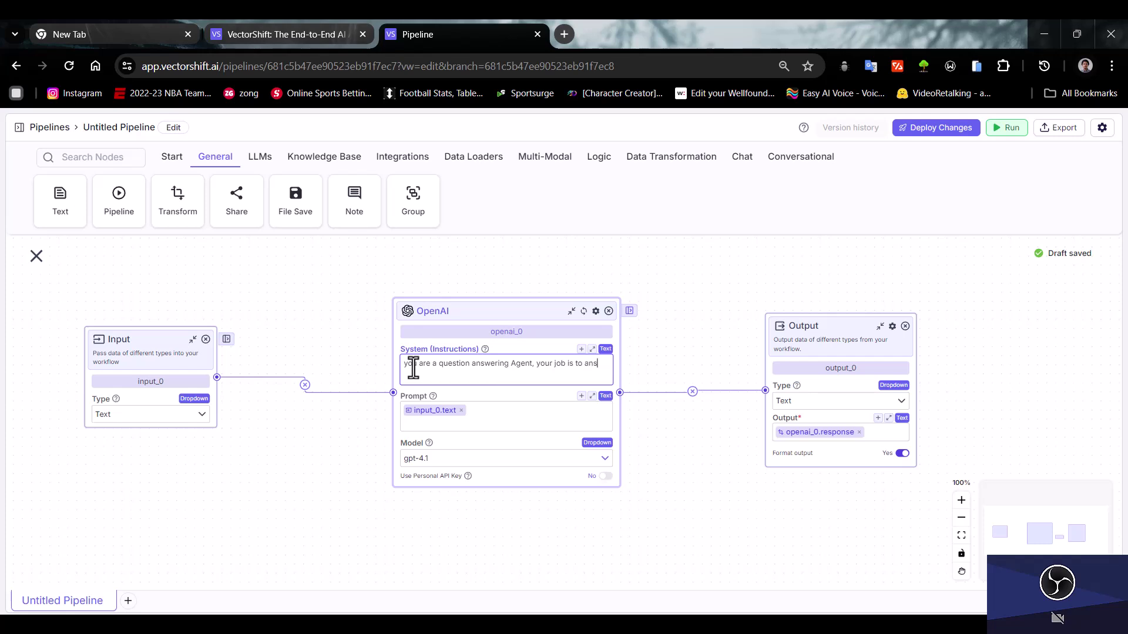
pyautogui.write('wer any question asked by the user')
pyautogui.moveTo(471, 308)
pyautogui.mouseDown()
pyautogui.moveTo(474, 297)
pyautogui.moveTo(471, 310)
pyautogui.mouseUp()
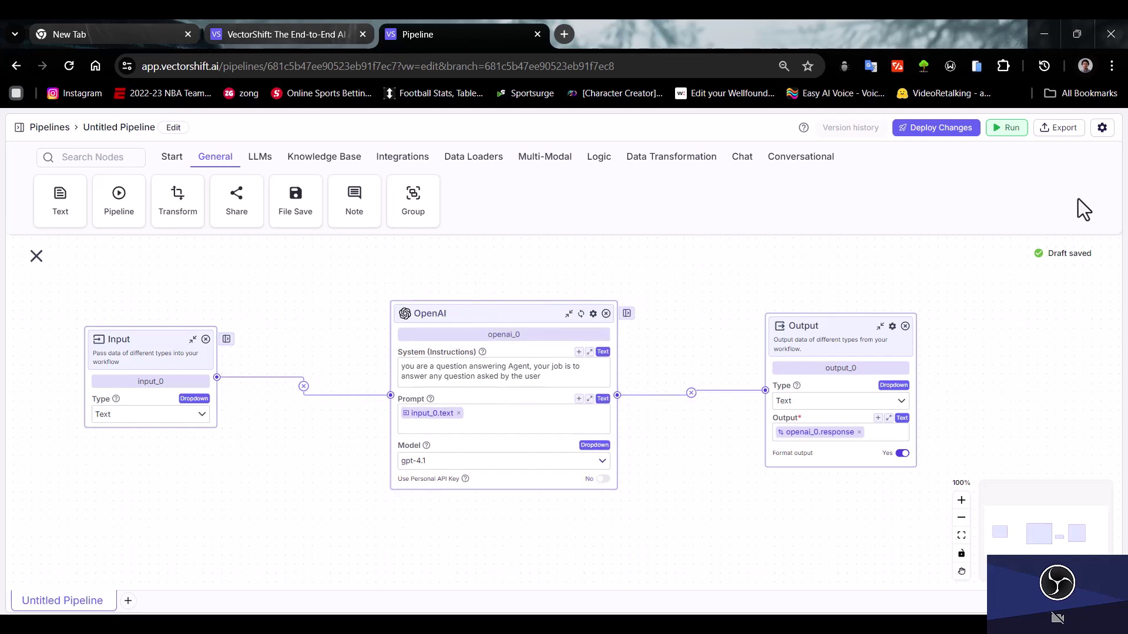
# Test the pipeline by running it with "hello" as the value of input_0
pyautogui.click(1011, 130)
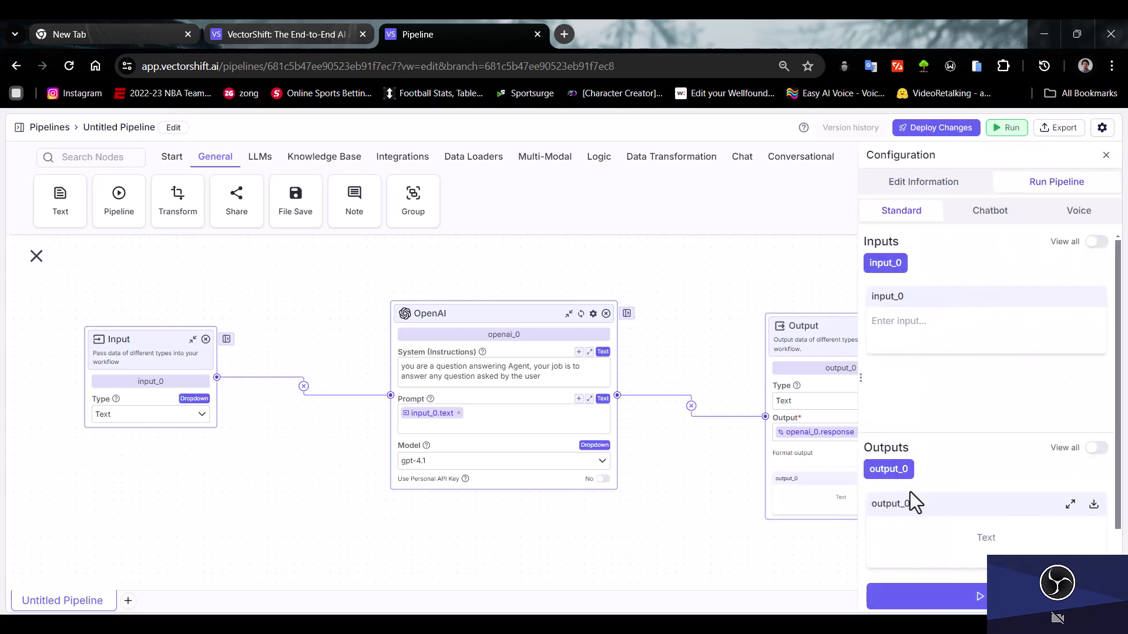
pyautogui.click(940, 332)
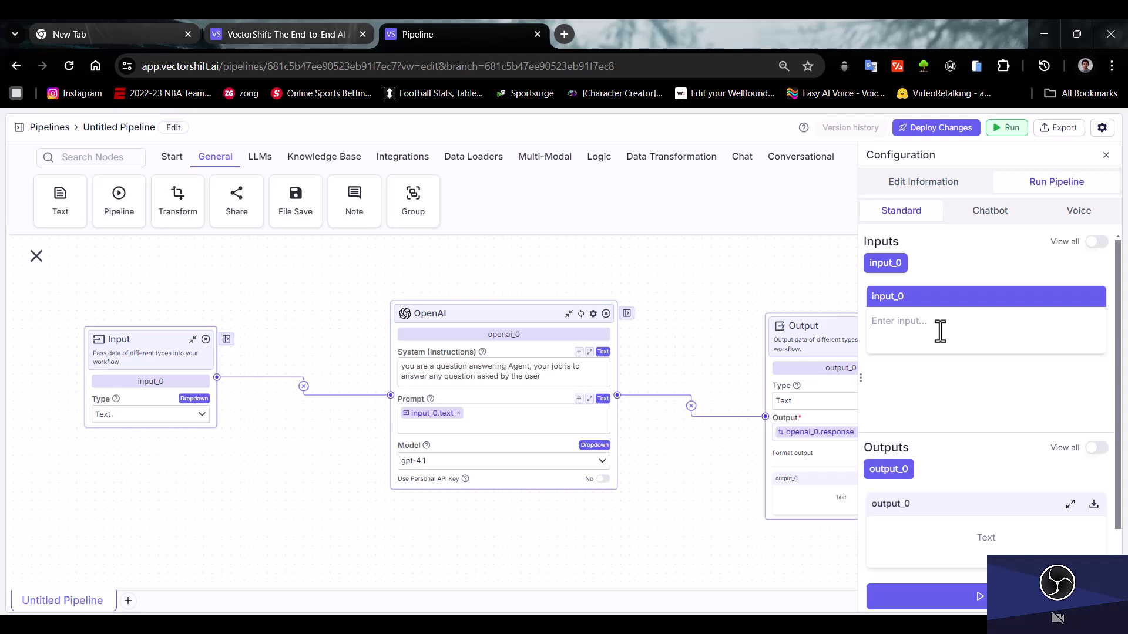
pyautogui.write('hello')
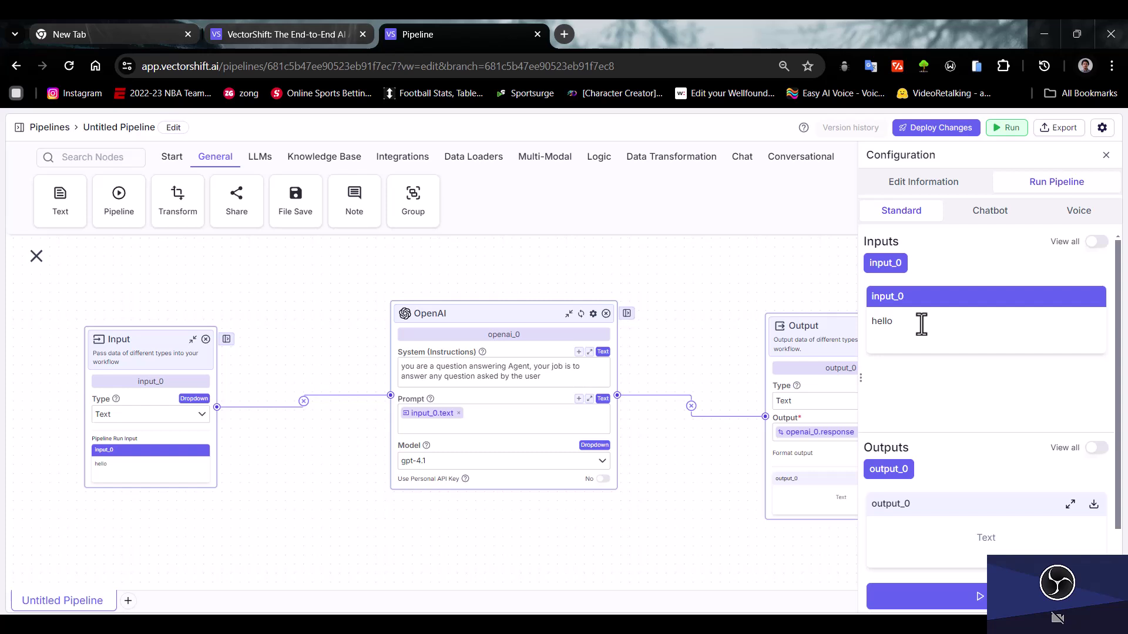
pyautogui.click(923, 319)
pyautogui.click(940, 597)
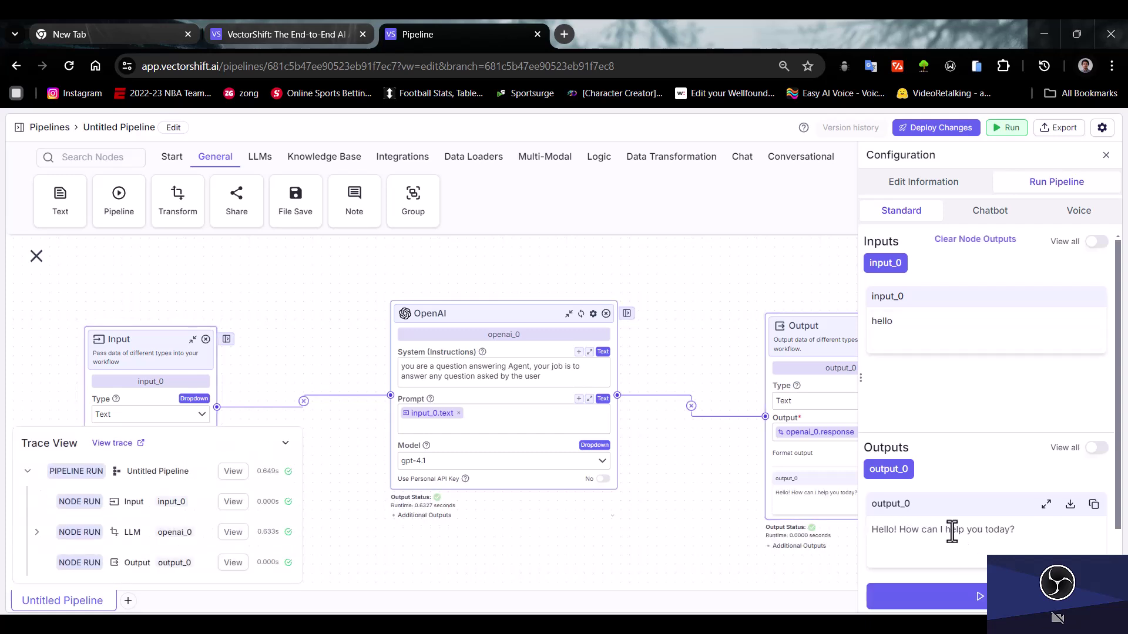
# Replace the test input with "what is the date for today", run the pipeline again and inspect the answer
pyautogui.click(904, 331)
pyautogui.doubleClick(904, 331)
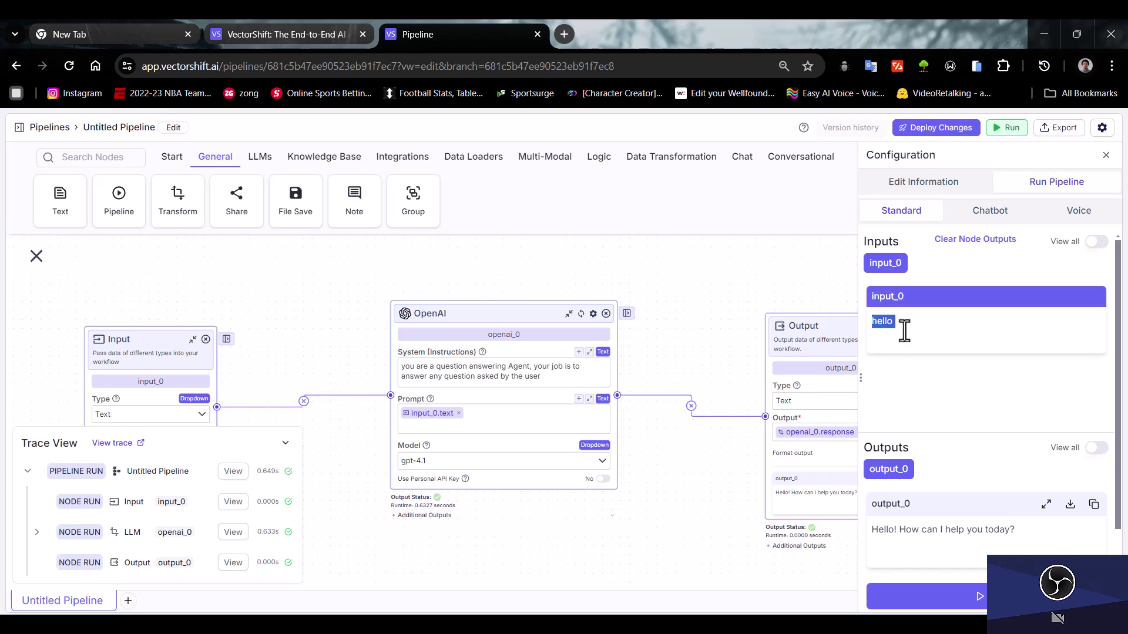
pyautogui.press('BackSpace')
pyautogui.write('wha')
pyautogui.write('t is the ')
pyautogui.write('dta ')
pyautogui.write('te f')
pyautogui.write('or today')
pyautogui.click(978, 597)
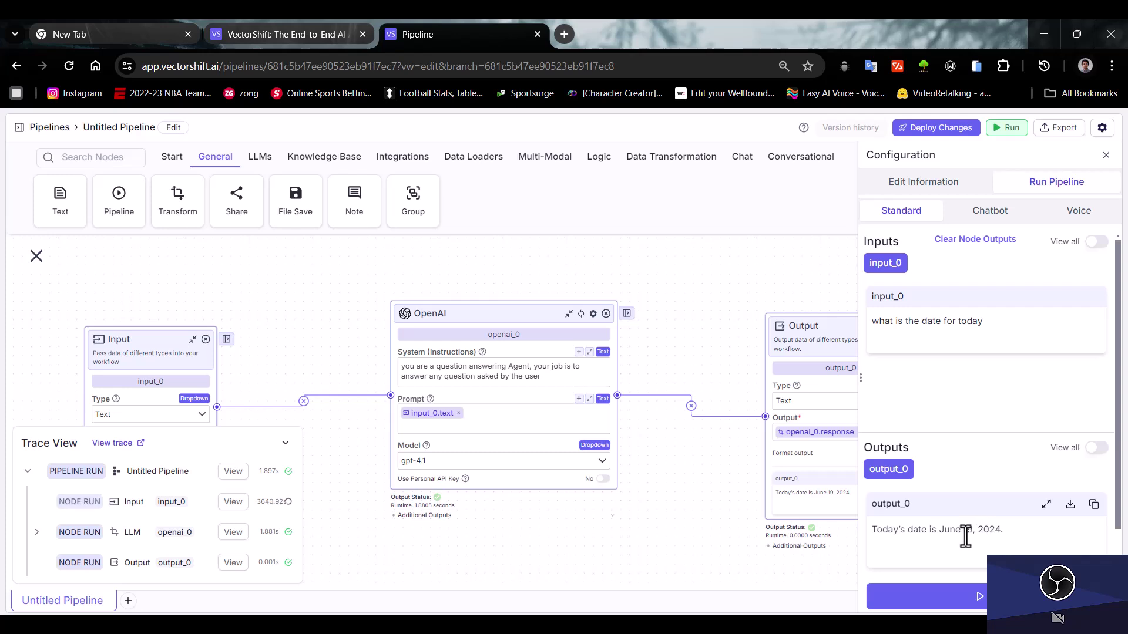
pyautogui.moveTo(964, 536); pyautogui.dragTo(1001, 535)
pyautogui.click(1006, 534)
# Clear the test question from input_0 and collapse the pipeline run in the trace view
pyautogui.tripleClick(941, 329)
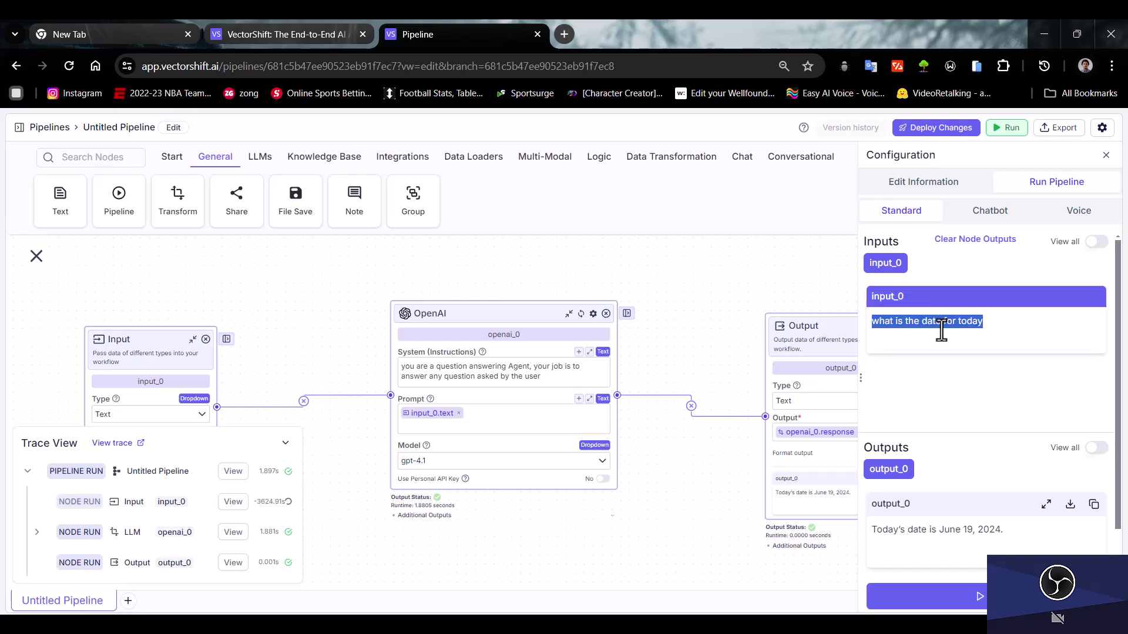
pyautogui.press('BackSpace')
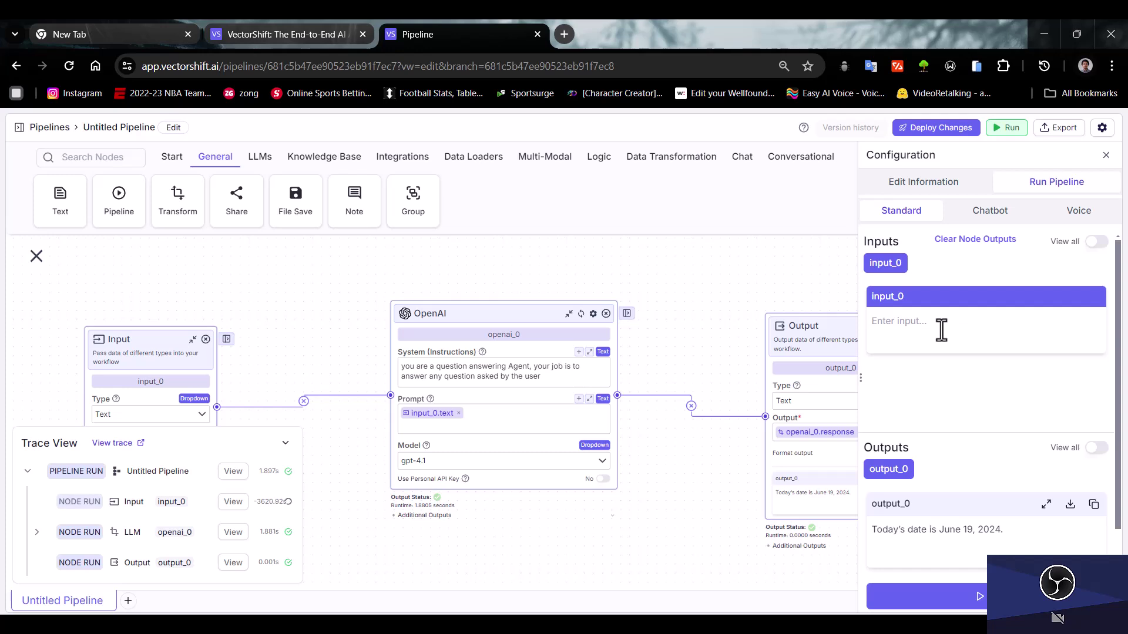
pyautogui.click(27, 471)
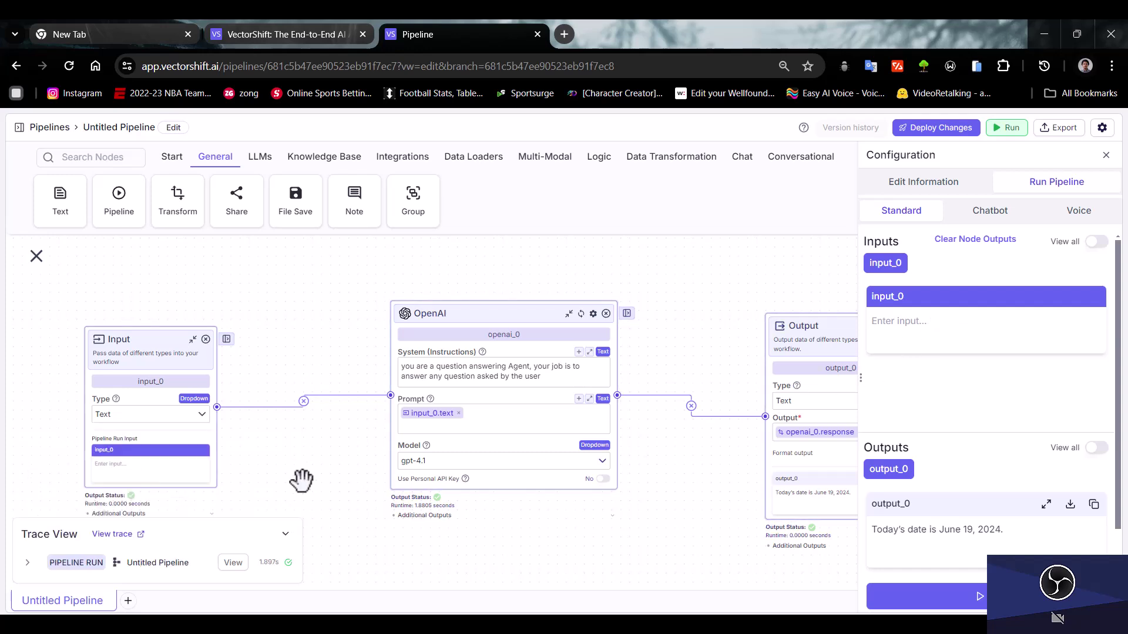
pyautogui.moveTo(335, 478); pyautogui.dragTo(329, 446)
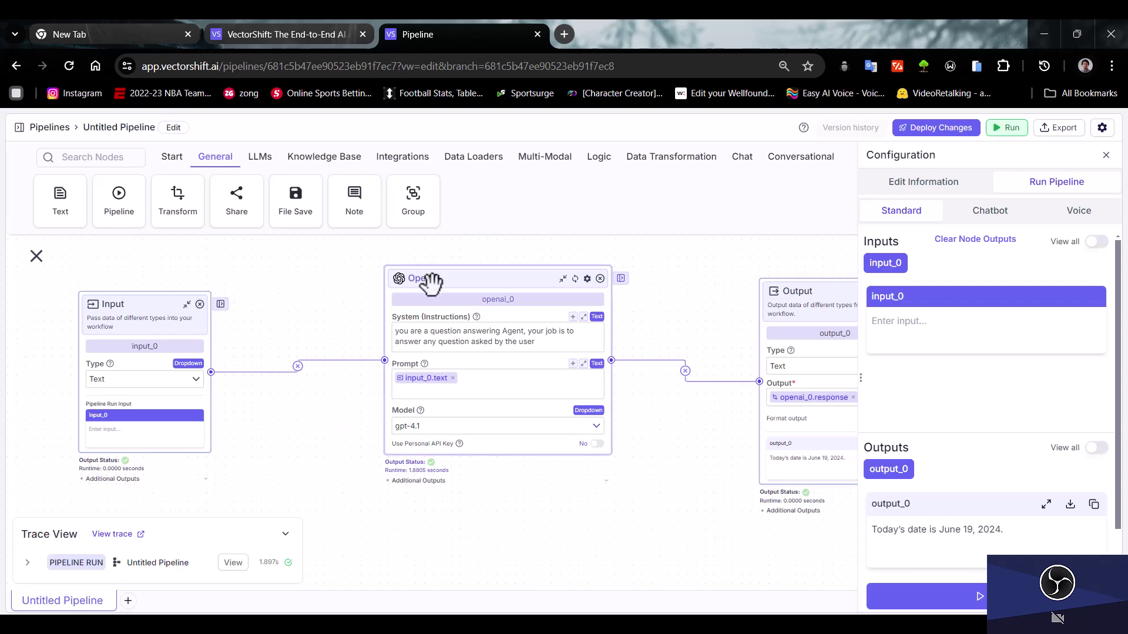
pyautogui.click(316, 165)
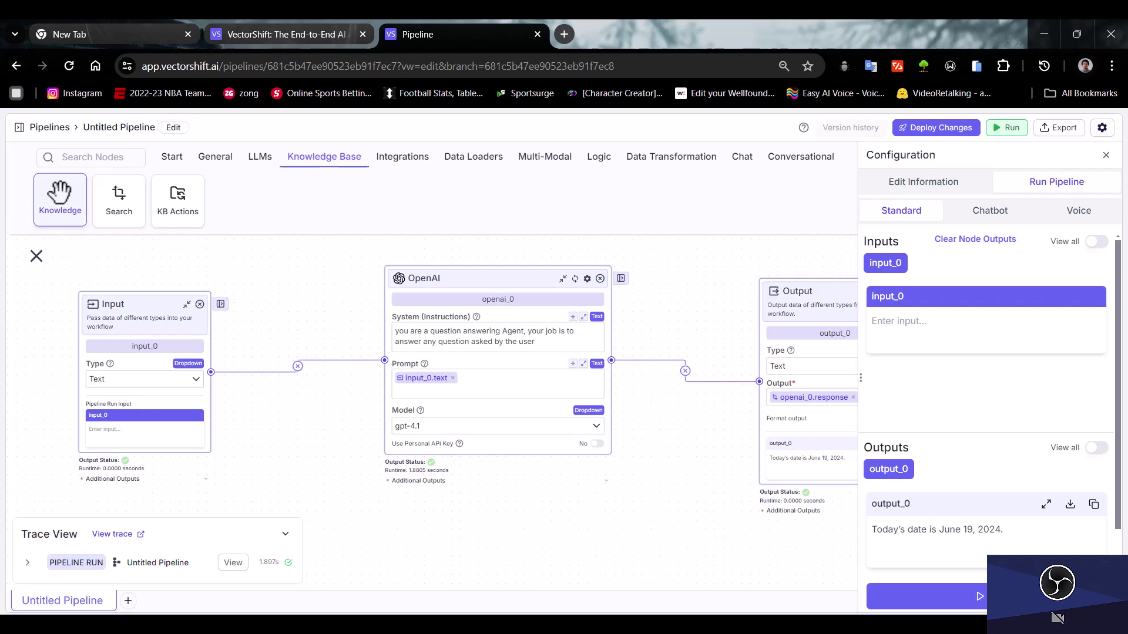
pyautogui.click(172, 158)
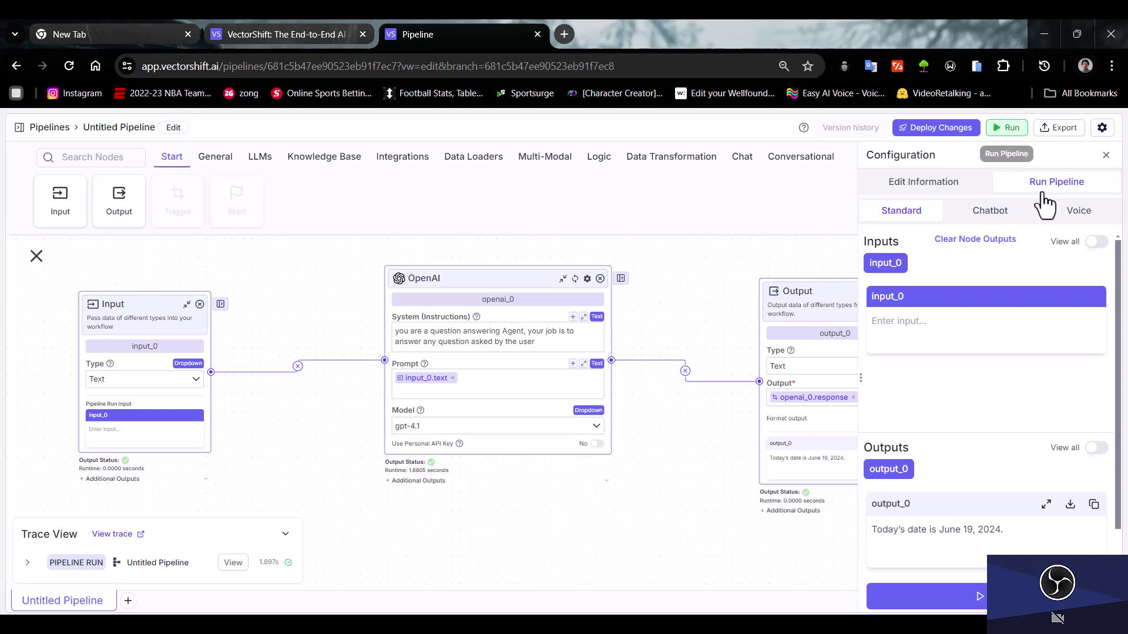
# Close the run configuration and deploy the pipeline as Patch version v0.0.1 without a description
pyautogui.click(1105, 156)
pyautogui.click(1063, 134)
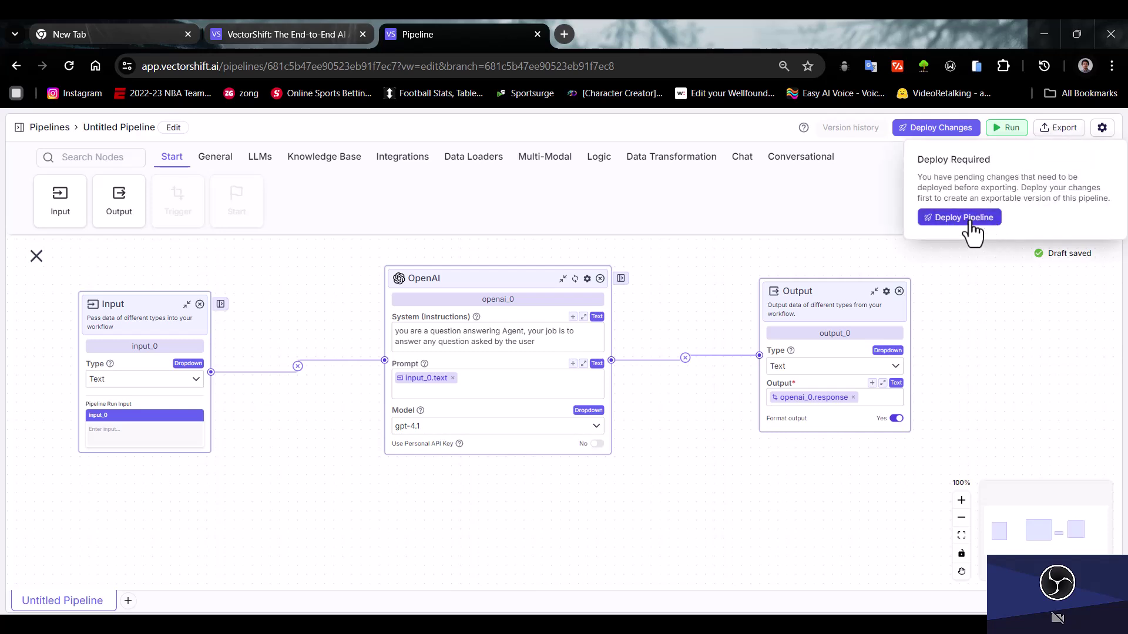
pyautogui.click(969, 225)
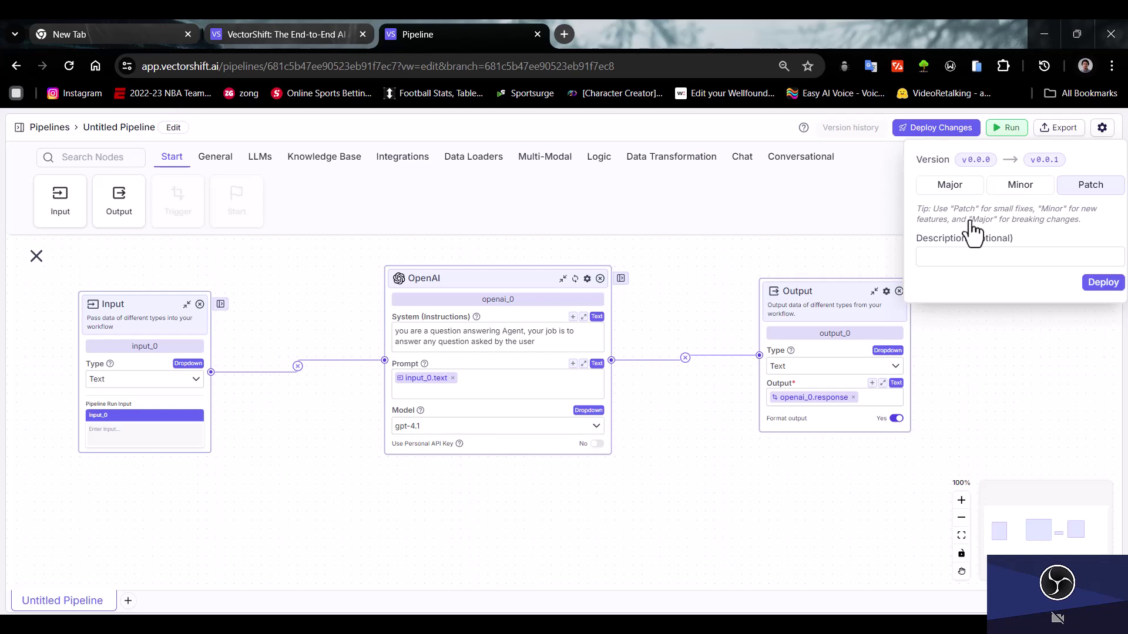
pyautogui.click(1107, 285)
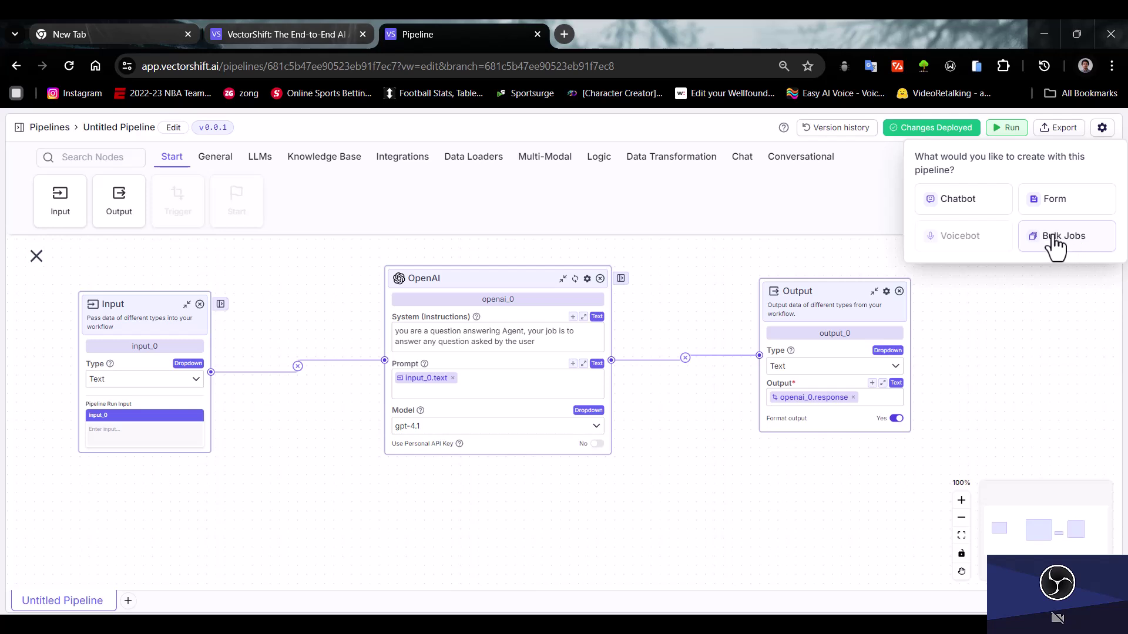
# Create a chatbot named test_chat from the deployed pipeline, using input_0 and output_0 with autodeploy on
pyautogui.click(956, 203)
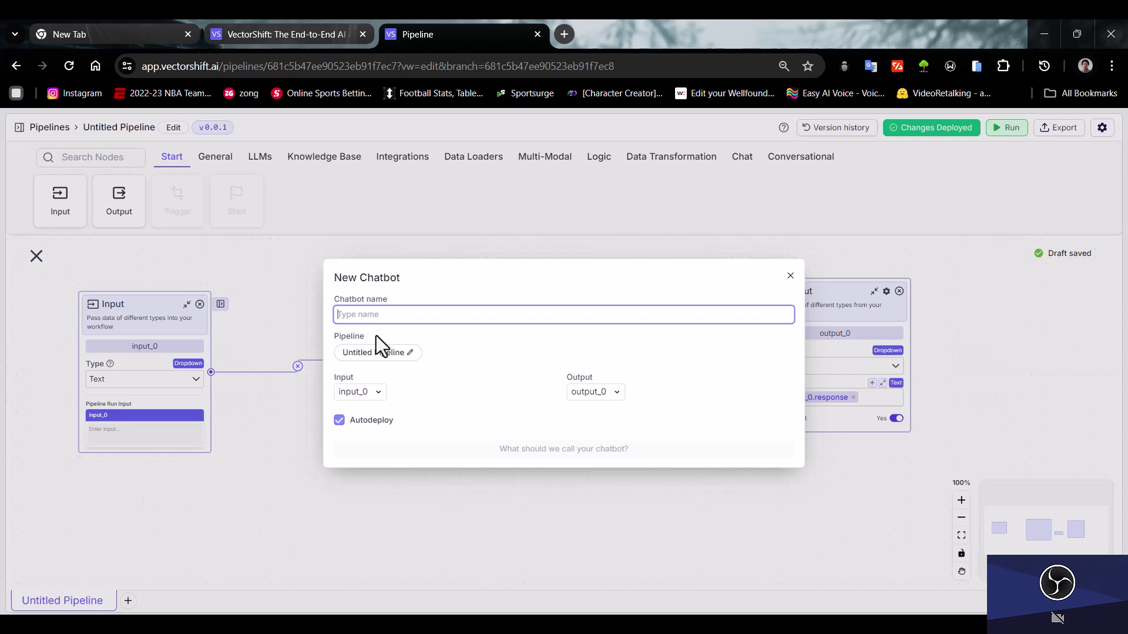
pyautogui.write('test_chat')
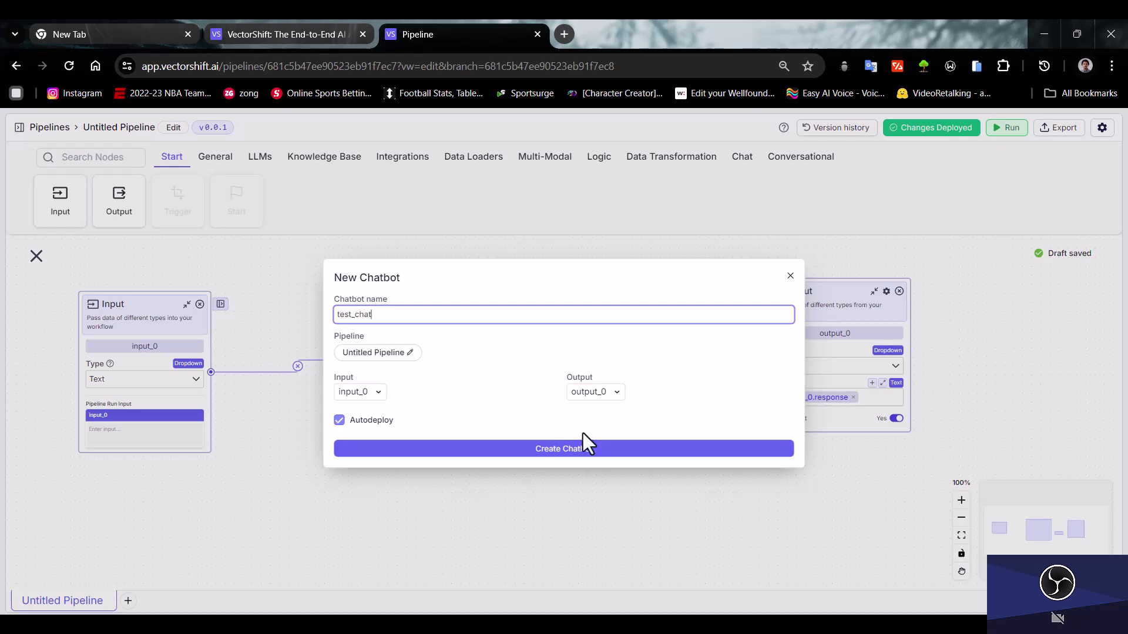
pyautogui.click(568, 451)
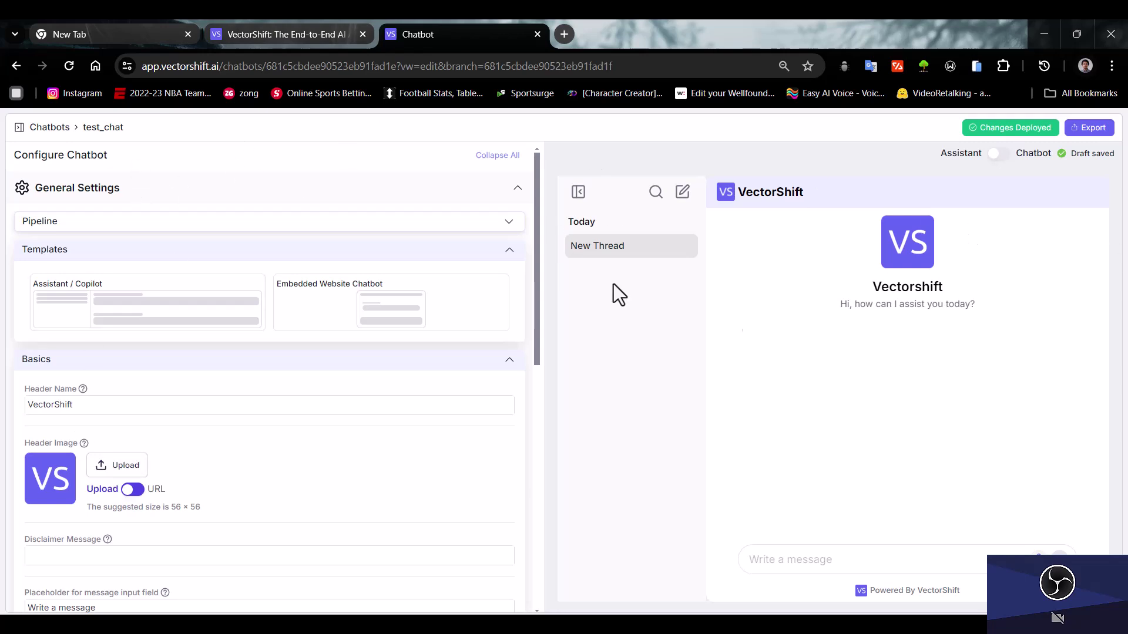
# Copy the chatbot's share URL from its export options and open the deployed chatbot in a new browser tab, ready for a message
pyautogui.click(1097, 130)
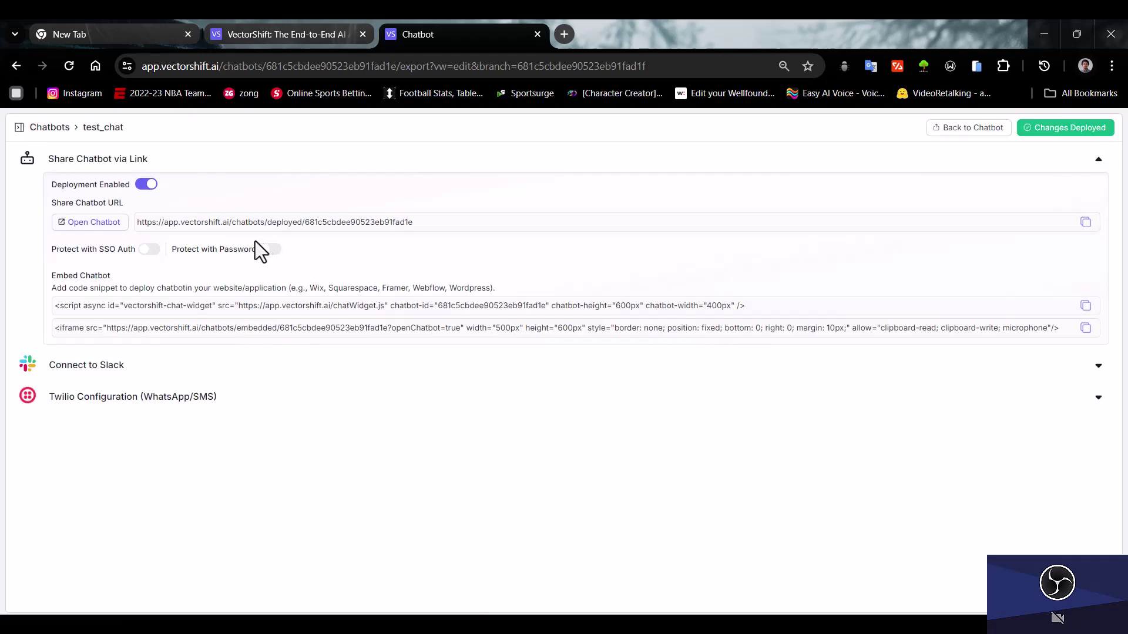
pyautogui.click(1085, 222)
pyautogui.click(565, 34)
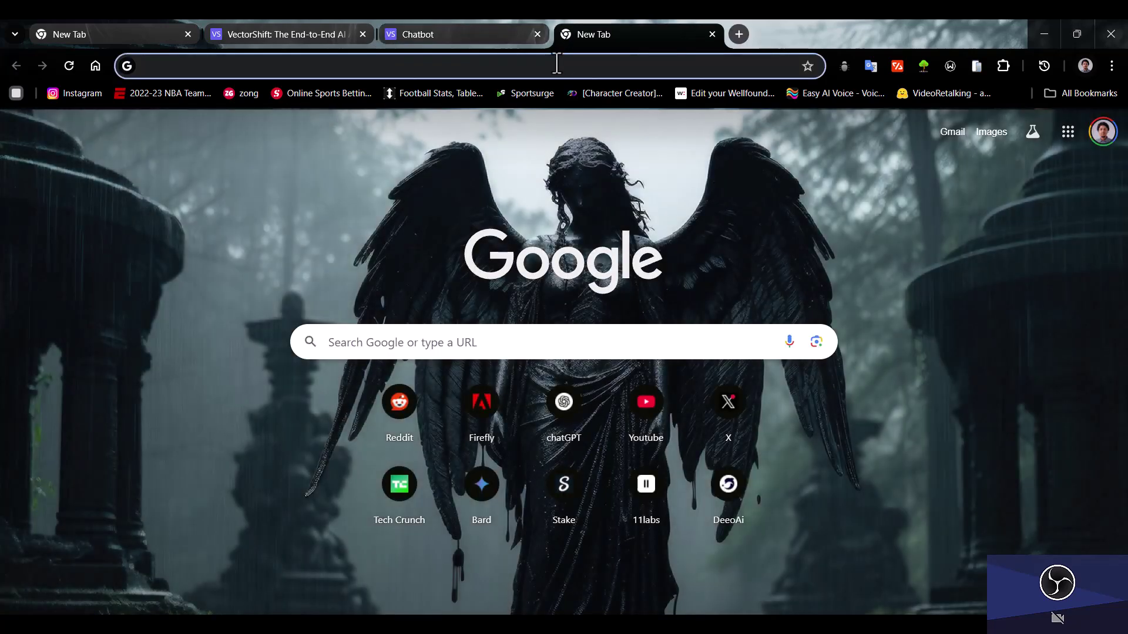
pyautogui.hotkey('ctrl', 'v')
pyautogui.press('Return')
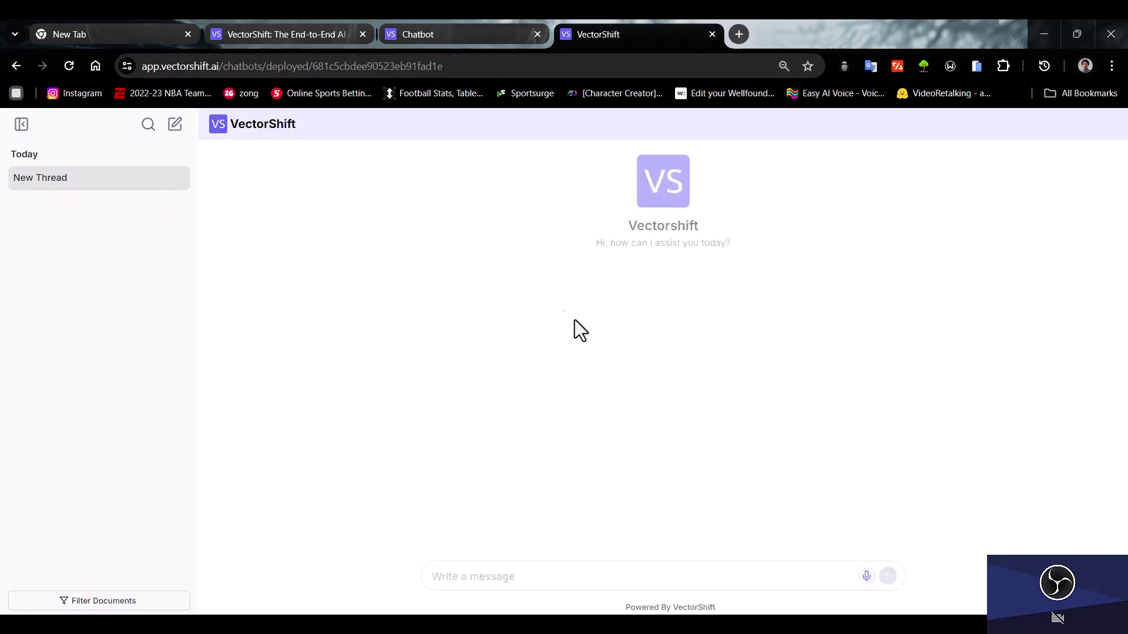
pyautogui.click(484, 576)
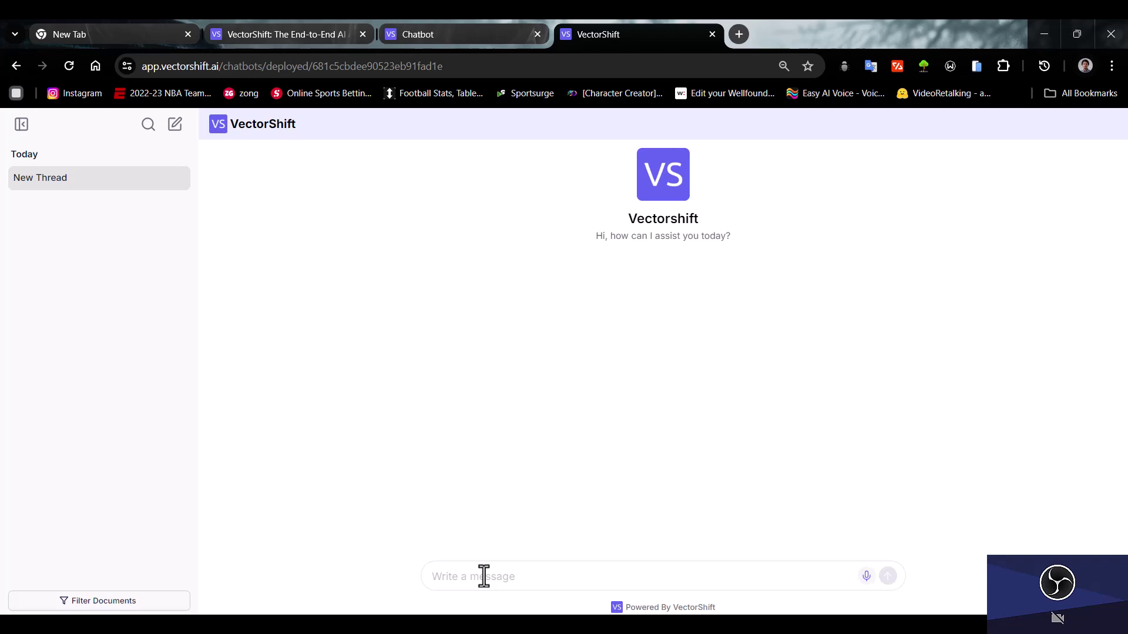
# Ask the deployed chatbot "what is the best meal for breakfast" and read through its answer and suggested follow-up questions
pyautogui.write('h')
pyautogui.press('BackSpace')
pyautogui.write('what is the best mea')
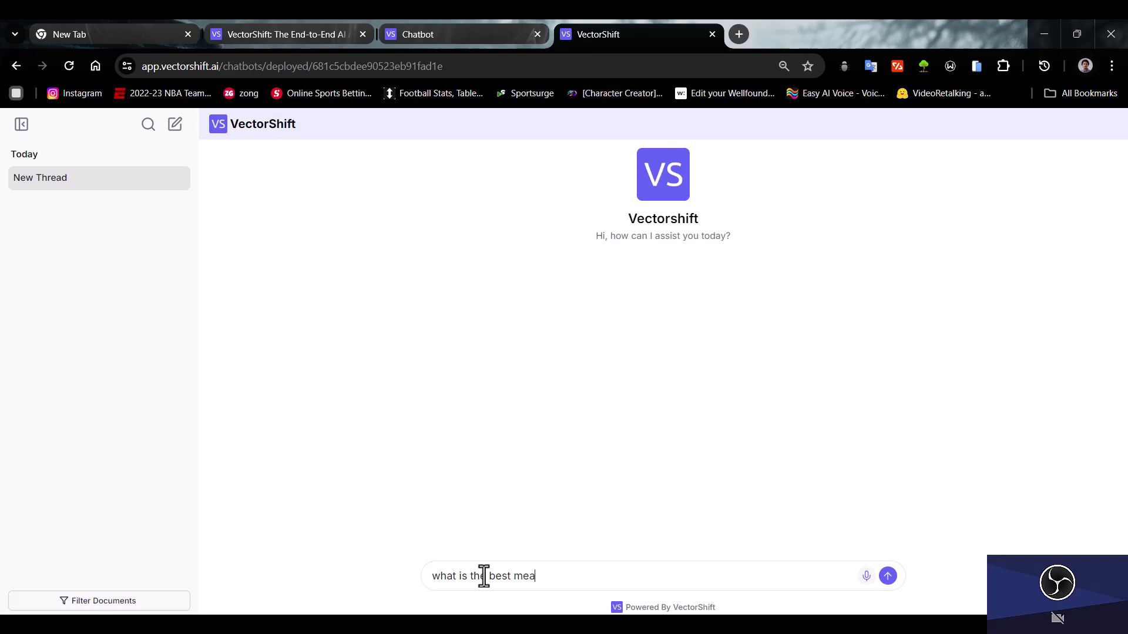
pyautogui.write('l for breakfast')
pyautogui.press('Return')
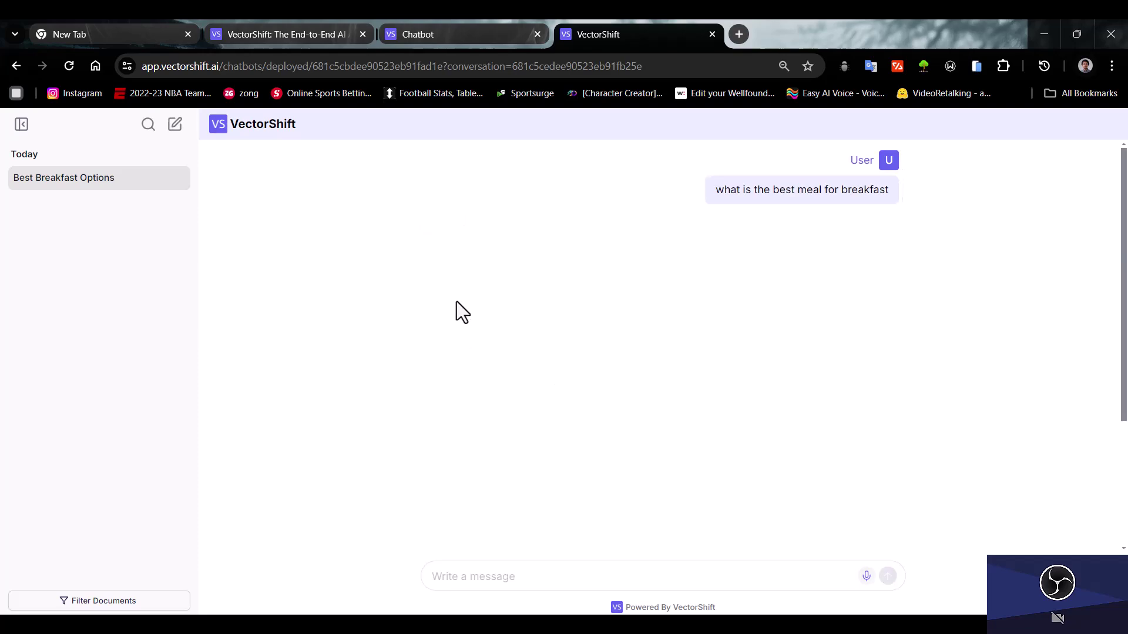
pyautogui.scroll(2, 461, 385)
pyautogui.scroll(1, 472, 369)
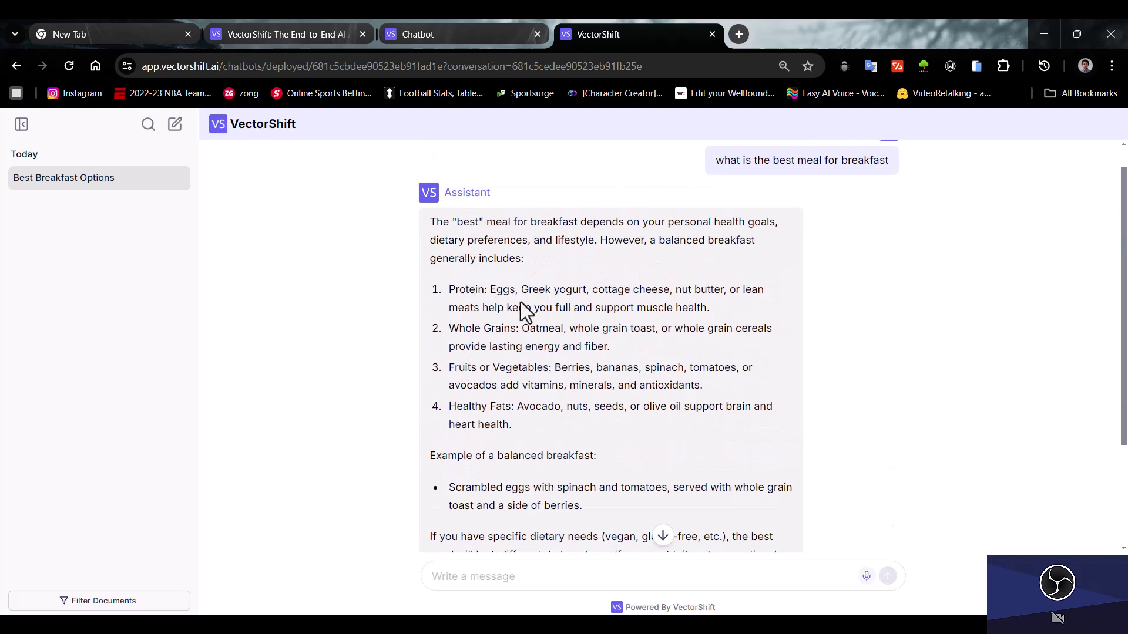
pyautogui.scroll(-3, 534, 400)
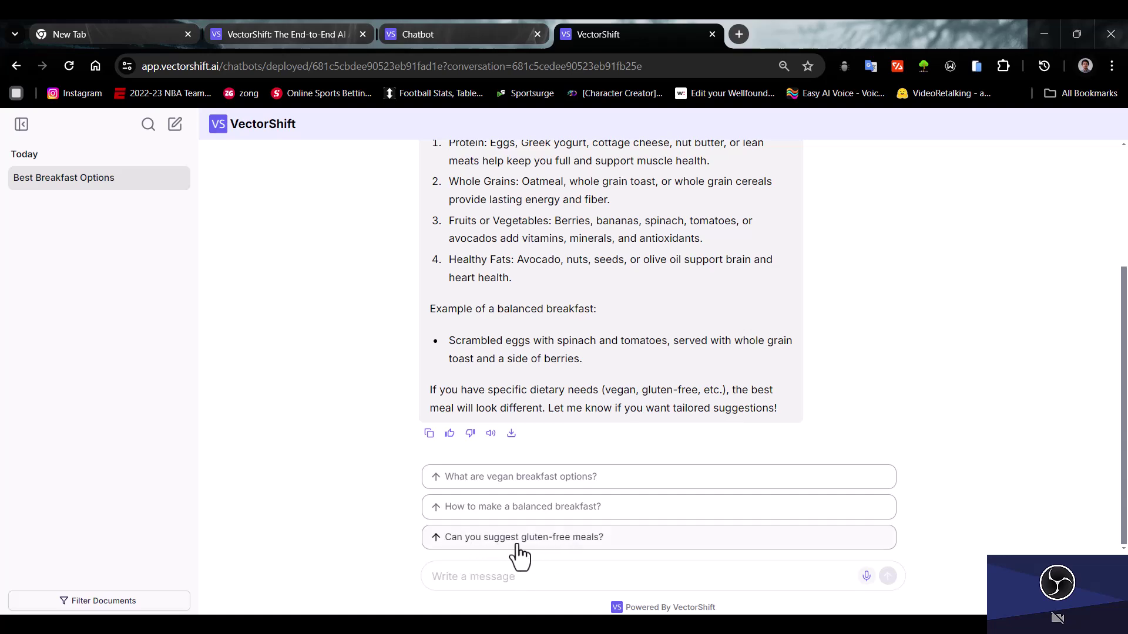
pyautogui.scroll(2, 559, 524)
pyautogui.scroll(-2, 528, 496)
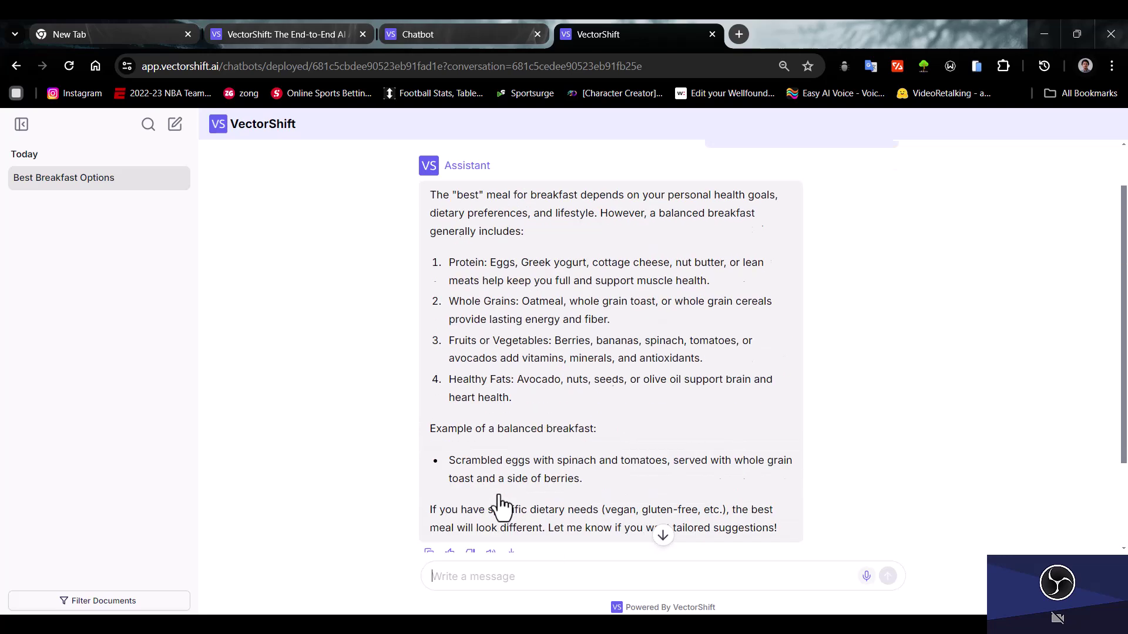
# Play the chatbot's answer aloud briefly, dismiss the Live Caption overlay, and stop the playback
pyautogui.click(491, 435)
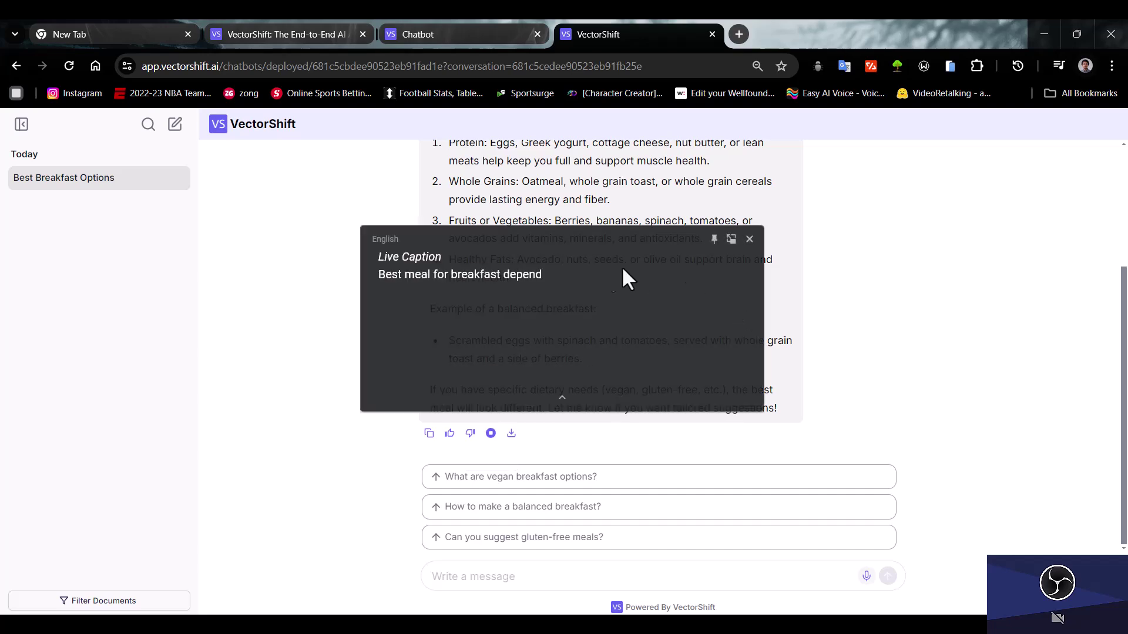
pyautogui.click(749, 238)
pyautogui.click(492, 436)
pyautogui.scroll(3, 561, 365)
pyautogui.scroll(-2, 559, 365)
pyautogui.scroll(-2, 558, 365)
pyautogui.scroll(3, 559, 364)
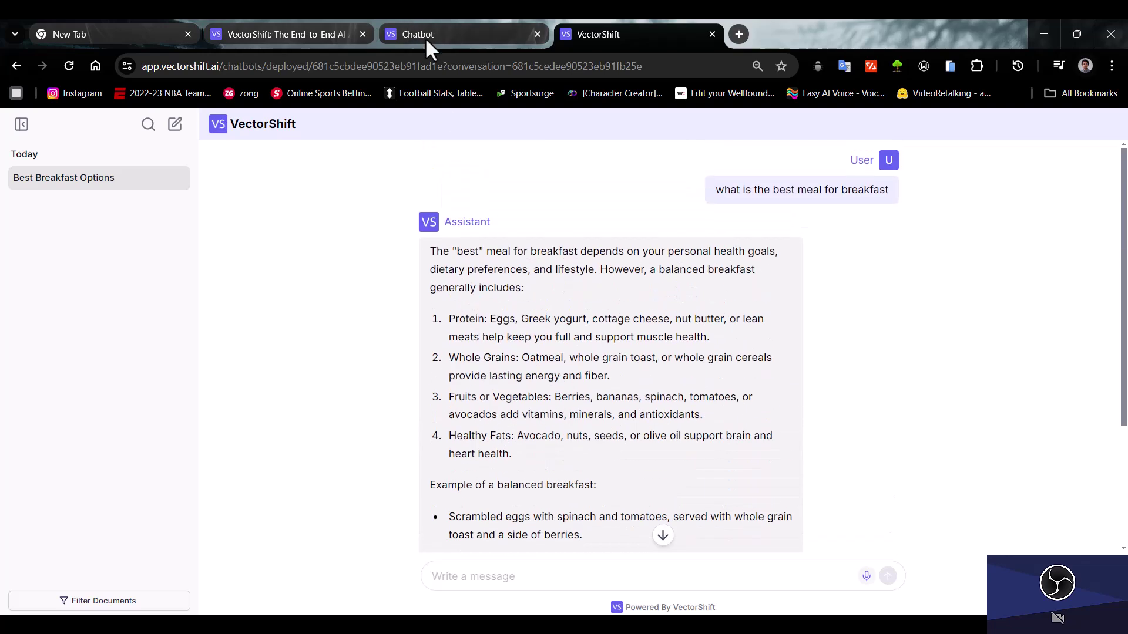
# Switch to test_chat's export page and examine the script and iframe code snippets for embedding the chatbot
pyautogui.click(424, 37)
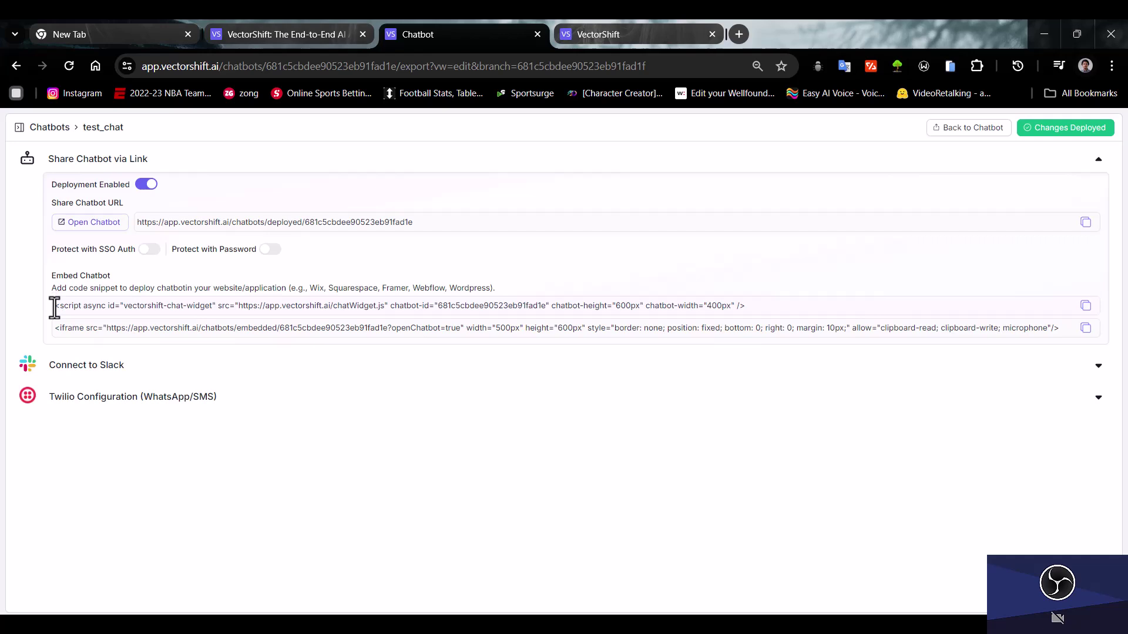
pyautogui.click(768, 312)
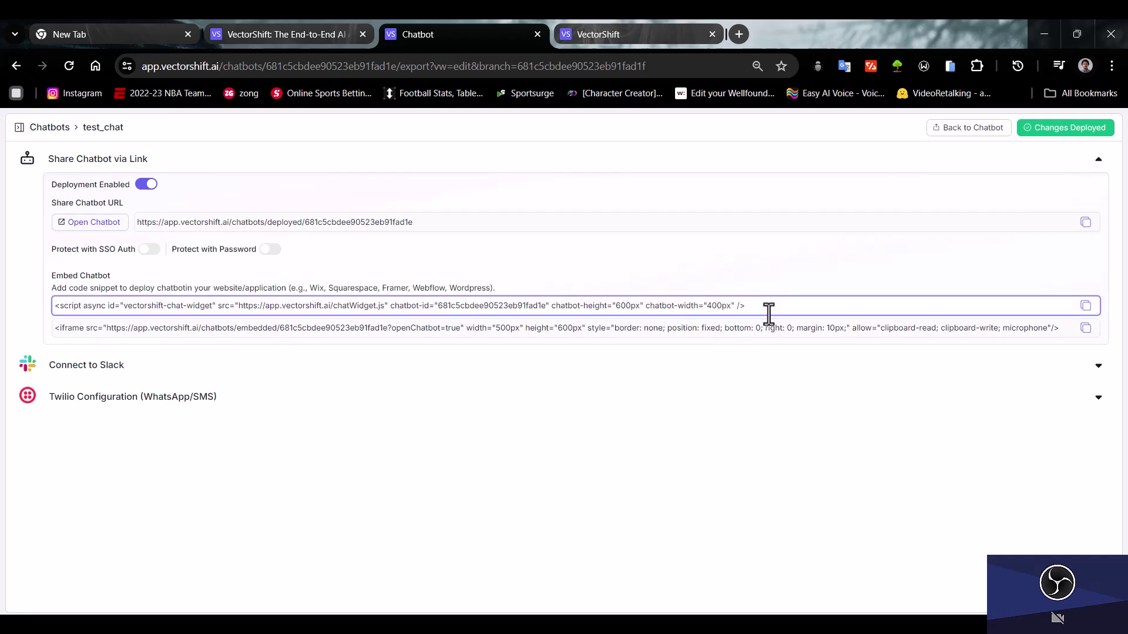
pyautogui.click(771, 329)
pyautogui.click(152, 308)
pyautogui.click(155, 327)
pyautogui.click(157, 308)
pyautogui.click(155, 328)
pyautogui.click(156, 307)
pyautogui.click(156, 329)
pyautogui.click(156, 308)
# Go back from the chatbot's export page through its configuration to the question-answering pipeline's editor
pyautogui.click(252, 36)
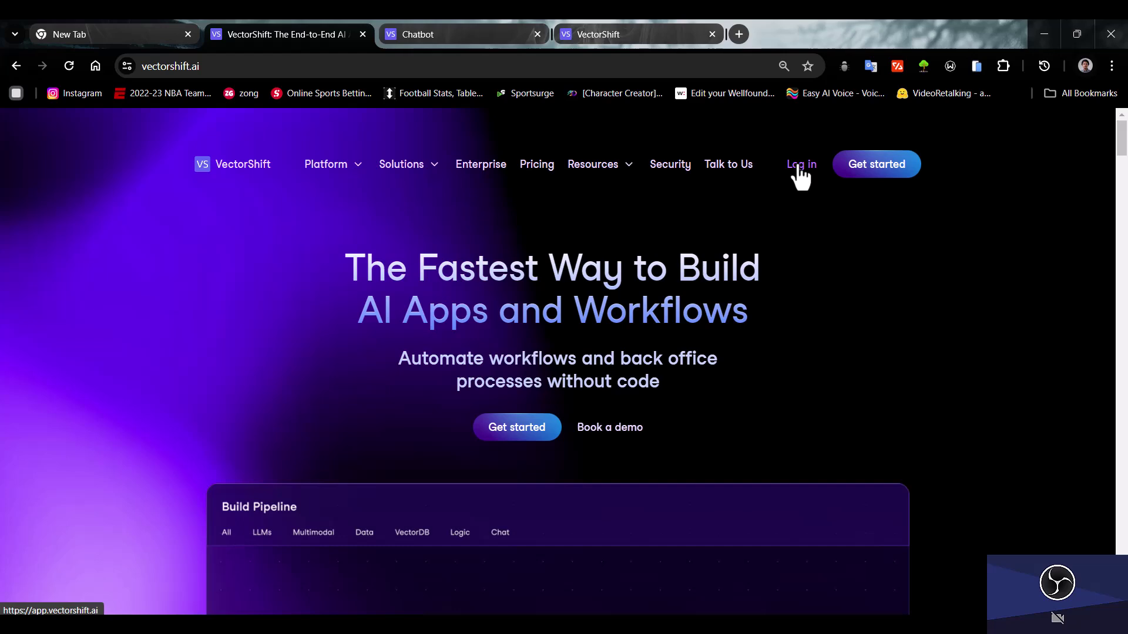
pyautogui.click(439, 36)
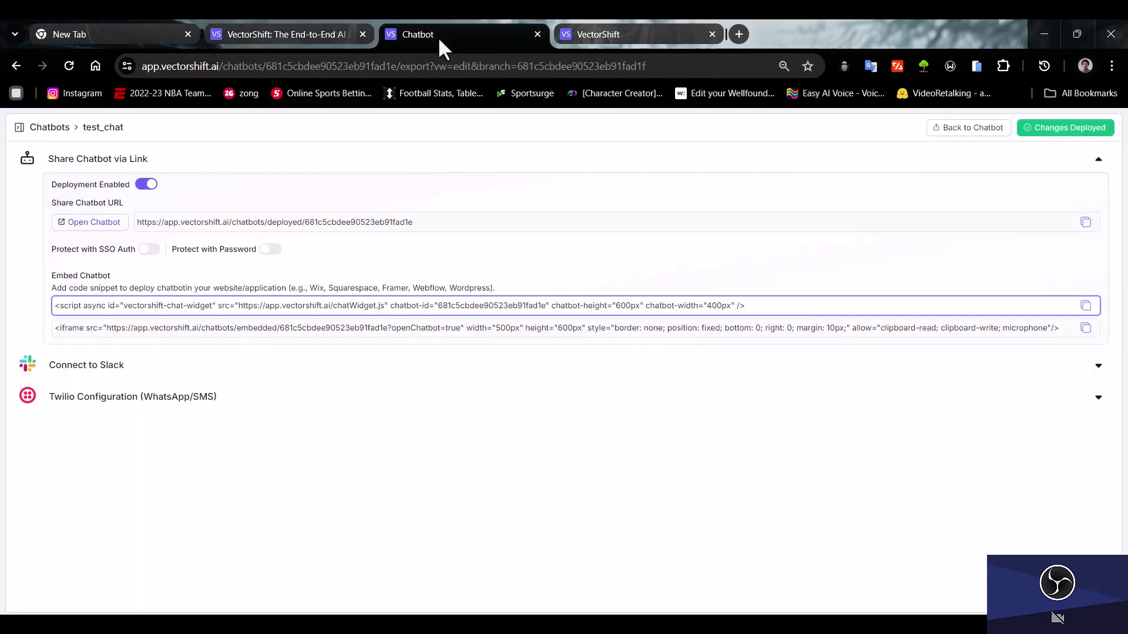
pyautogui.click(16, 66)
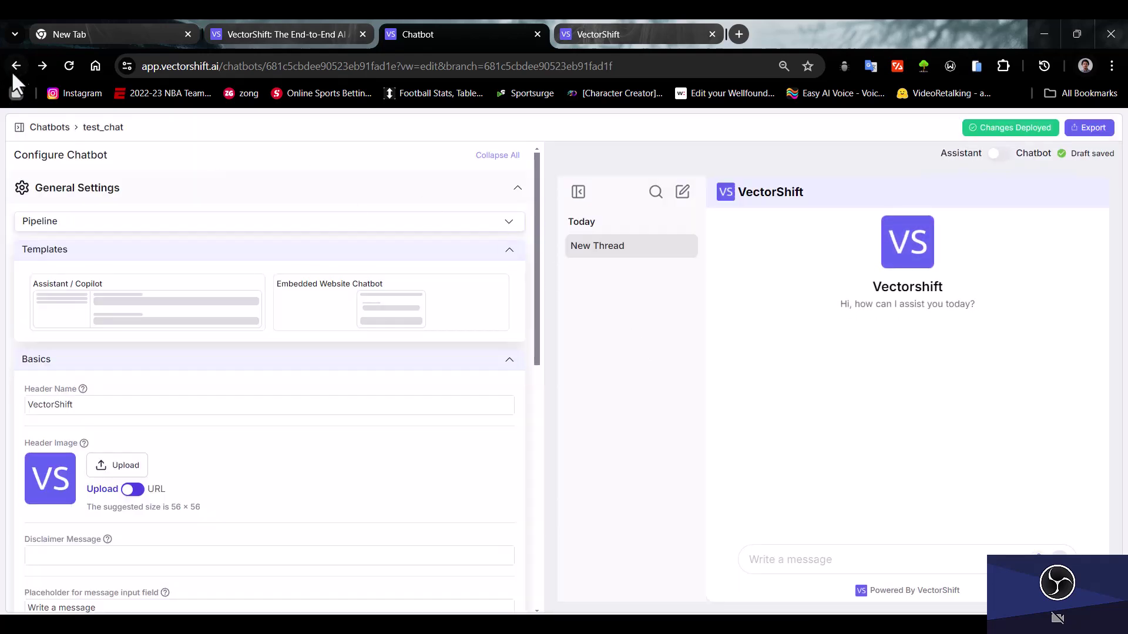
pyautogui.click(16, 67)
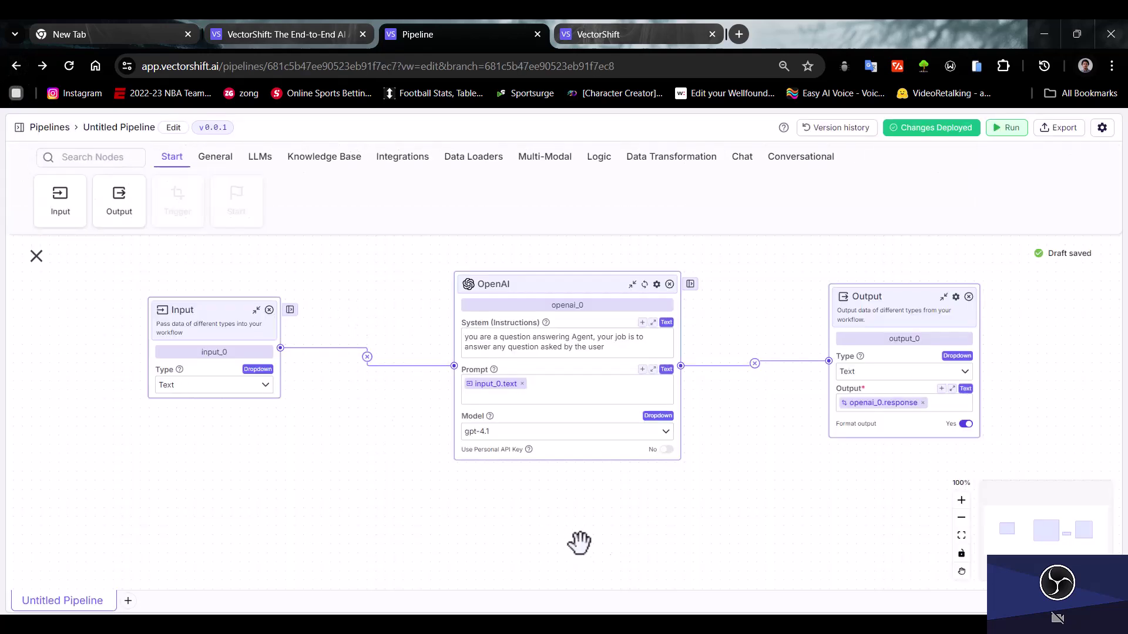